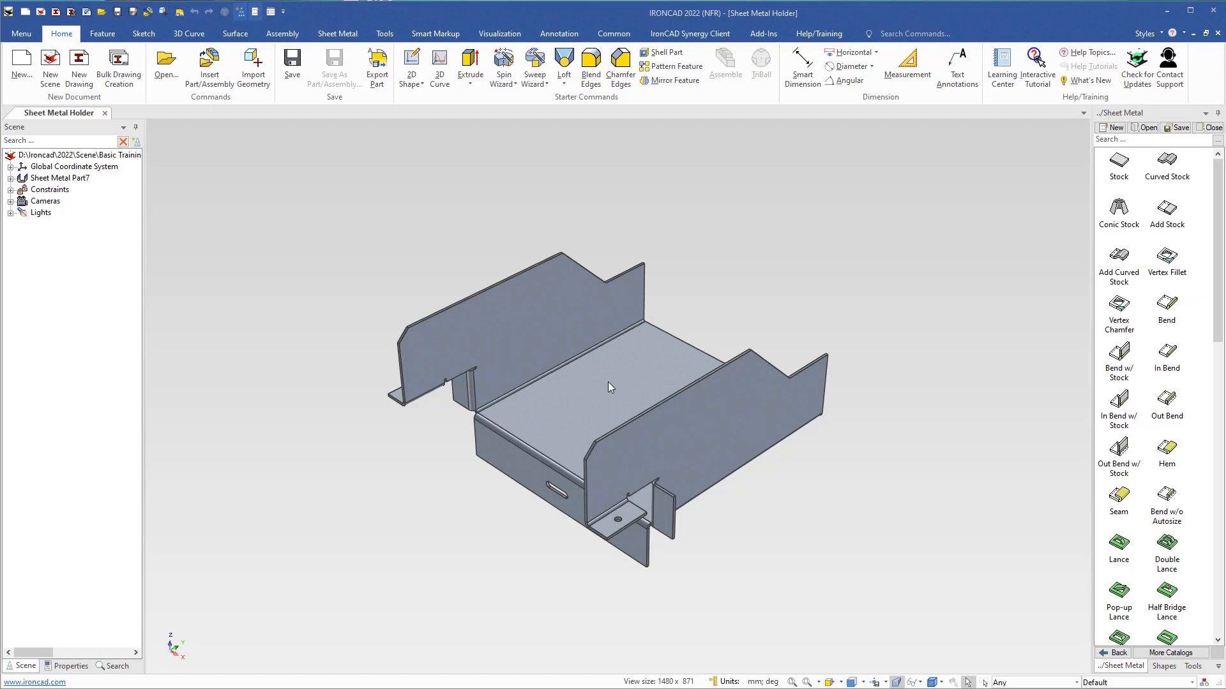
Unfold the sheet metal holder part into its flat pattern
click(610, 387)
right_click(610, 387)
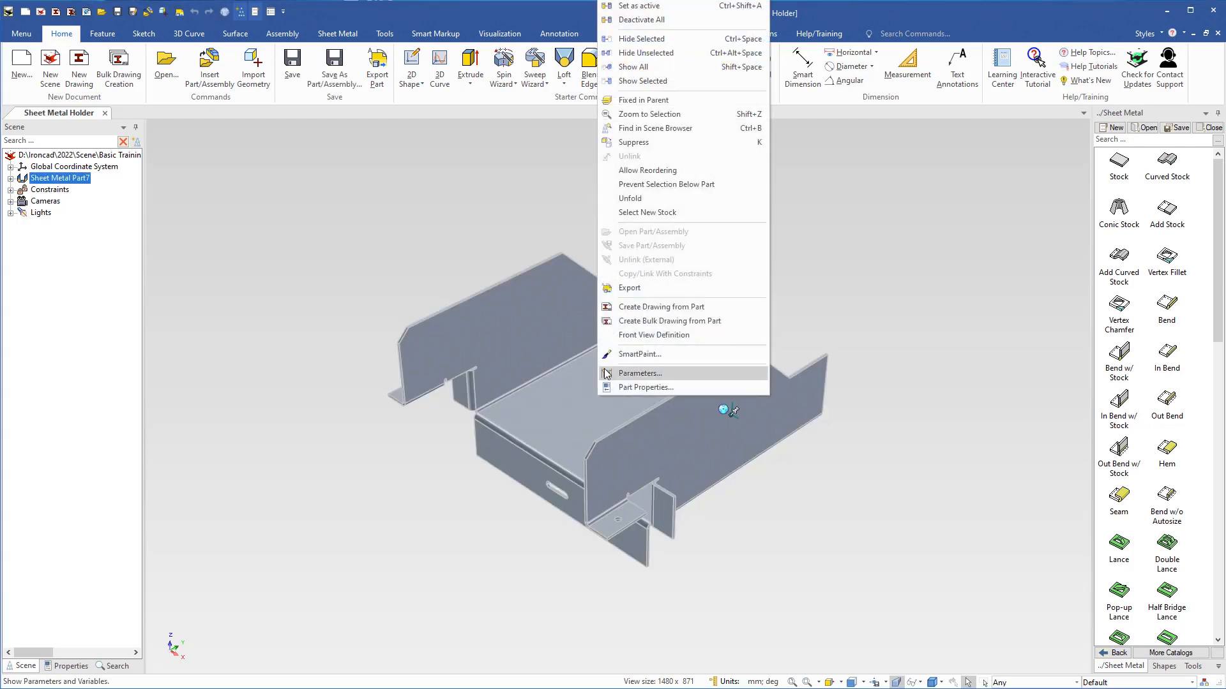
click(630, 199)
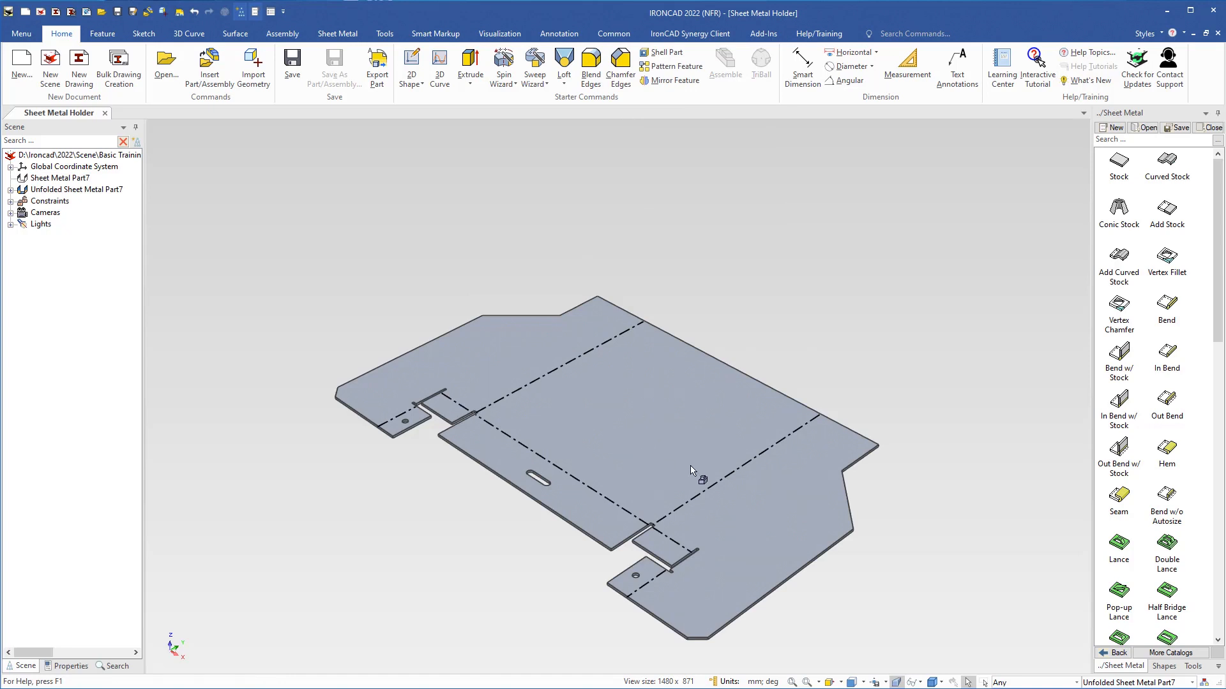
Return the unfolded sheet metal part to its folded state
click(627, 416)
right_click(627, 415)
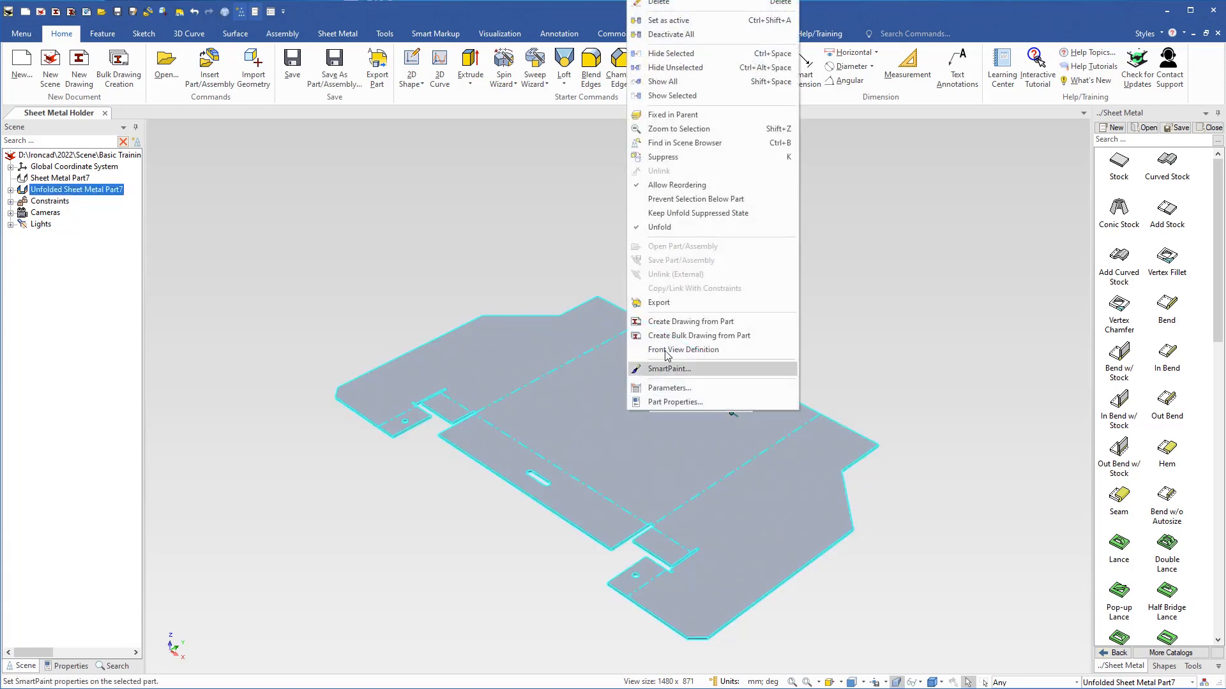
click(662, 230)
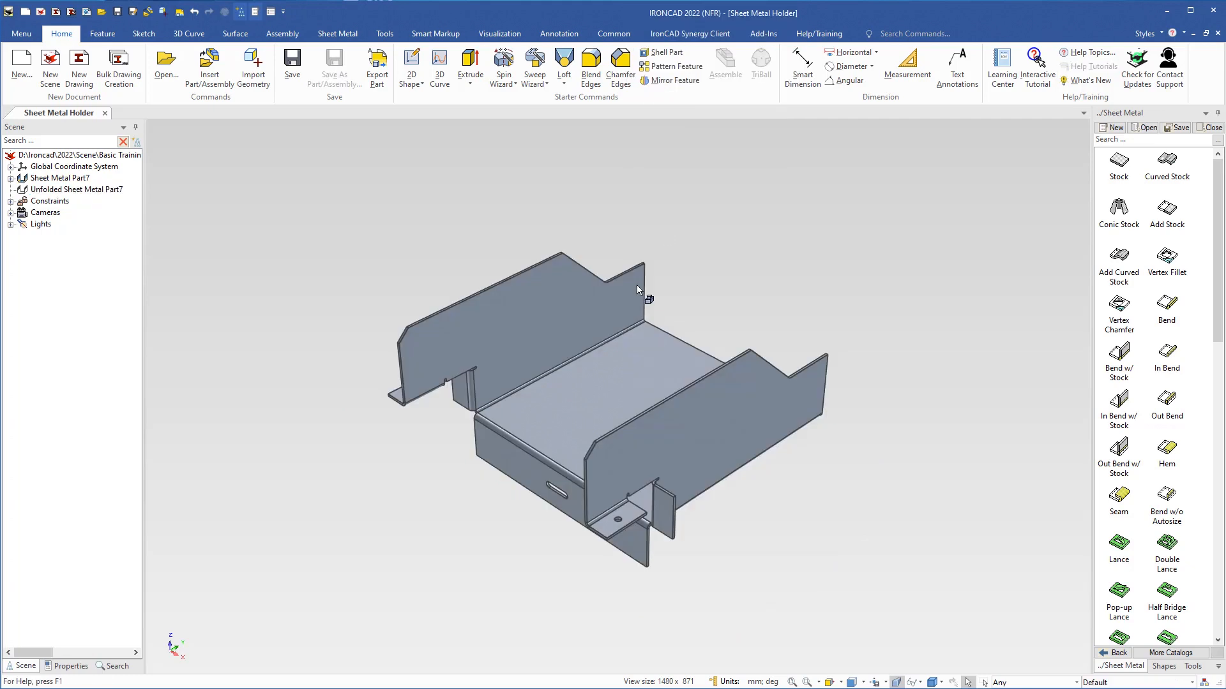
Unfold the holder once more with Unfold Sheetmetal and fold it back with Refold Sheetmetal
click(595, 396)
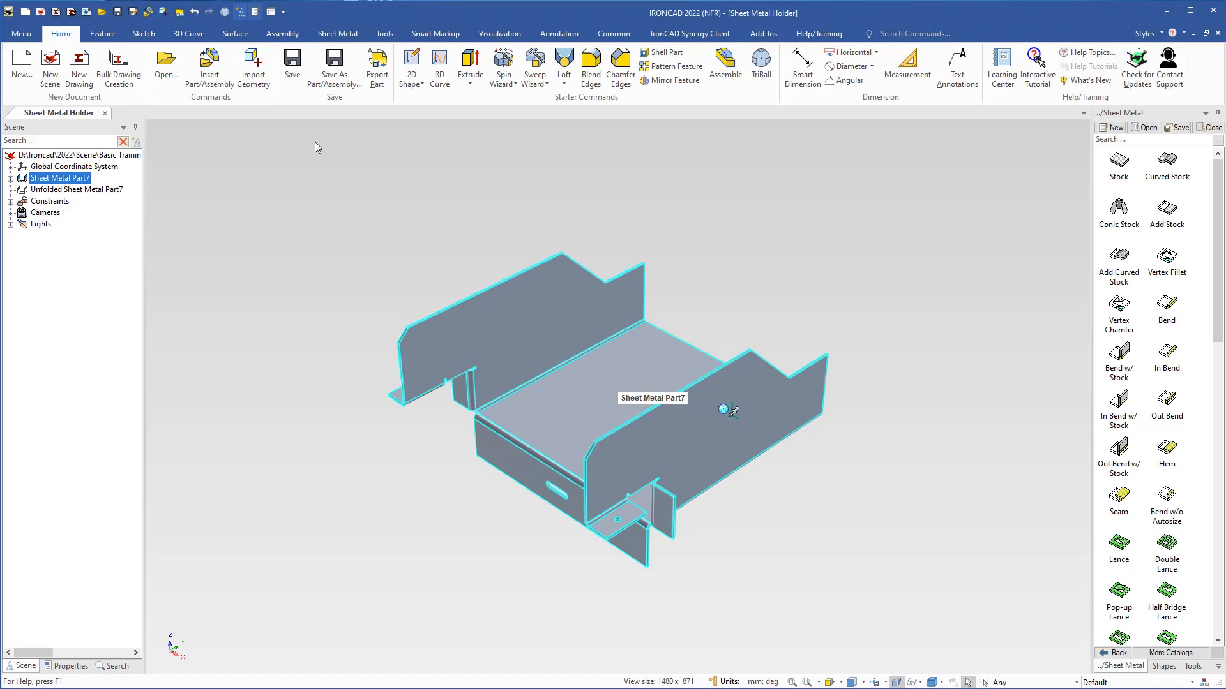
click(336, 34)
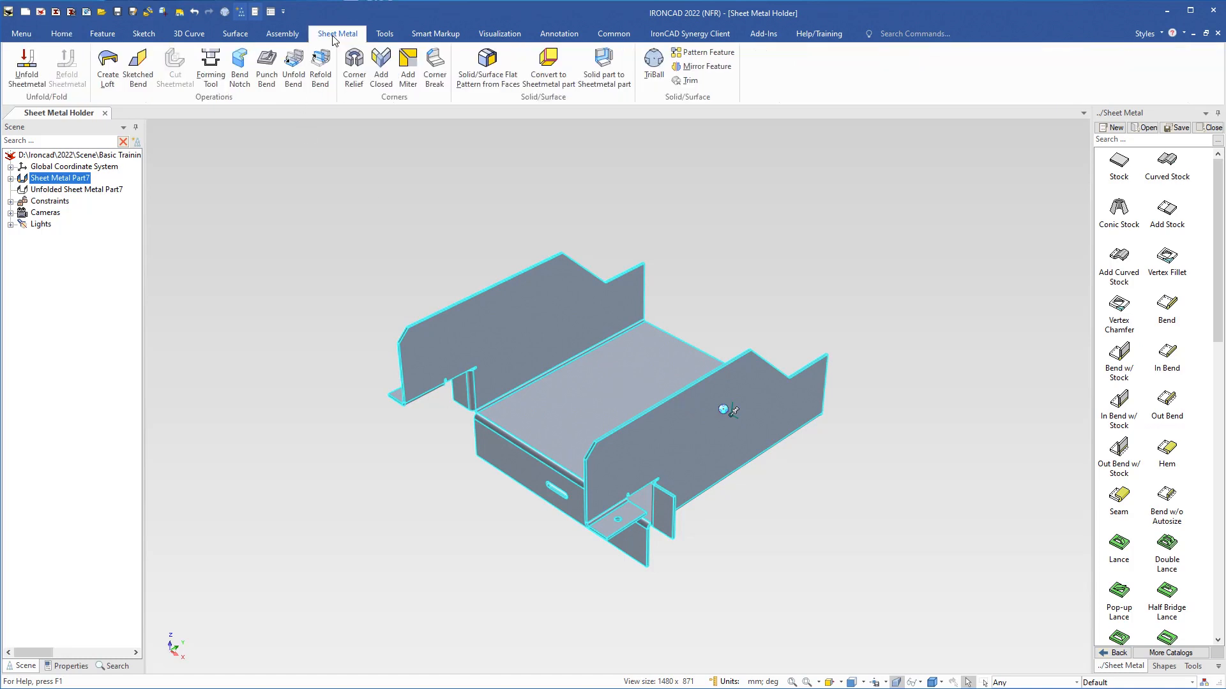
click(28, 69)
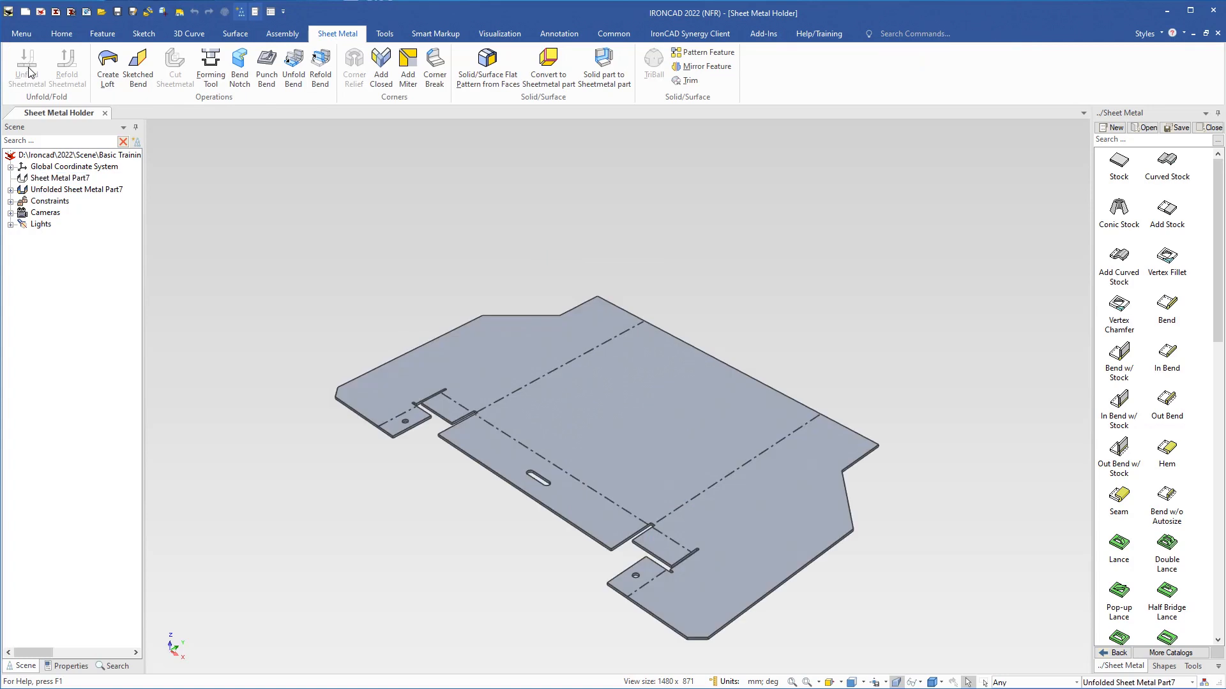
click(618, 429)
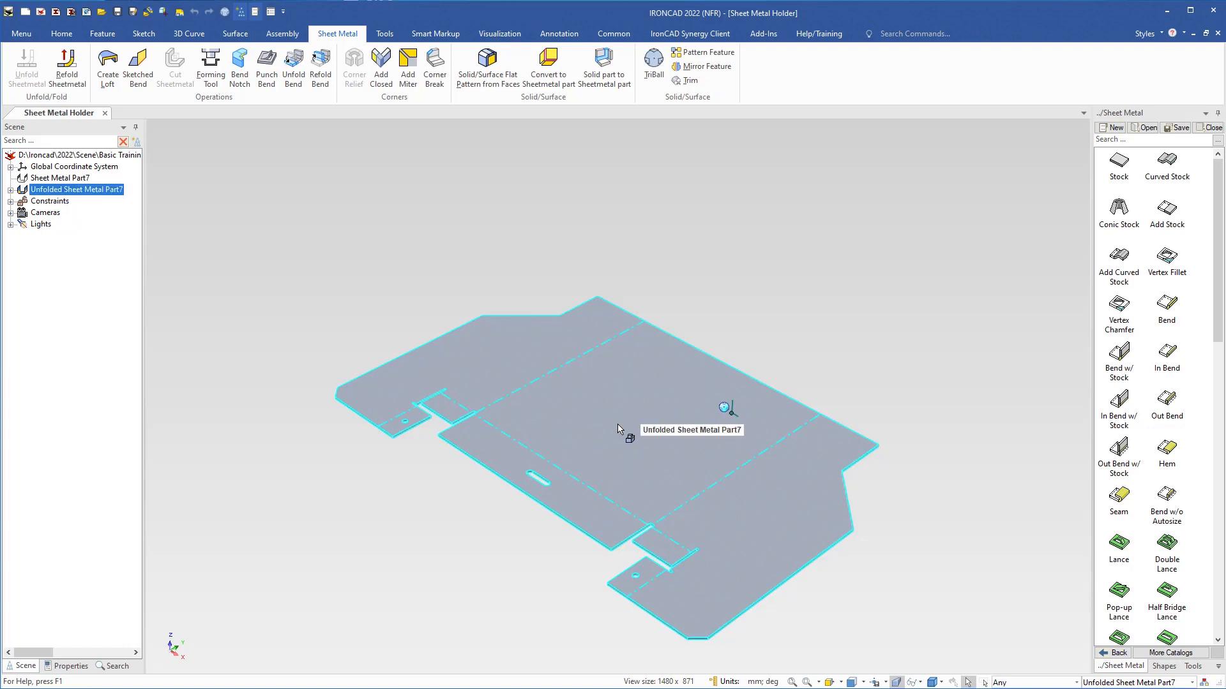
click(66, 66)
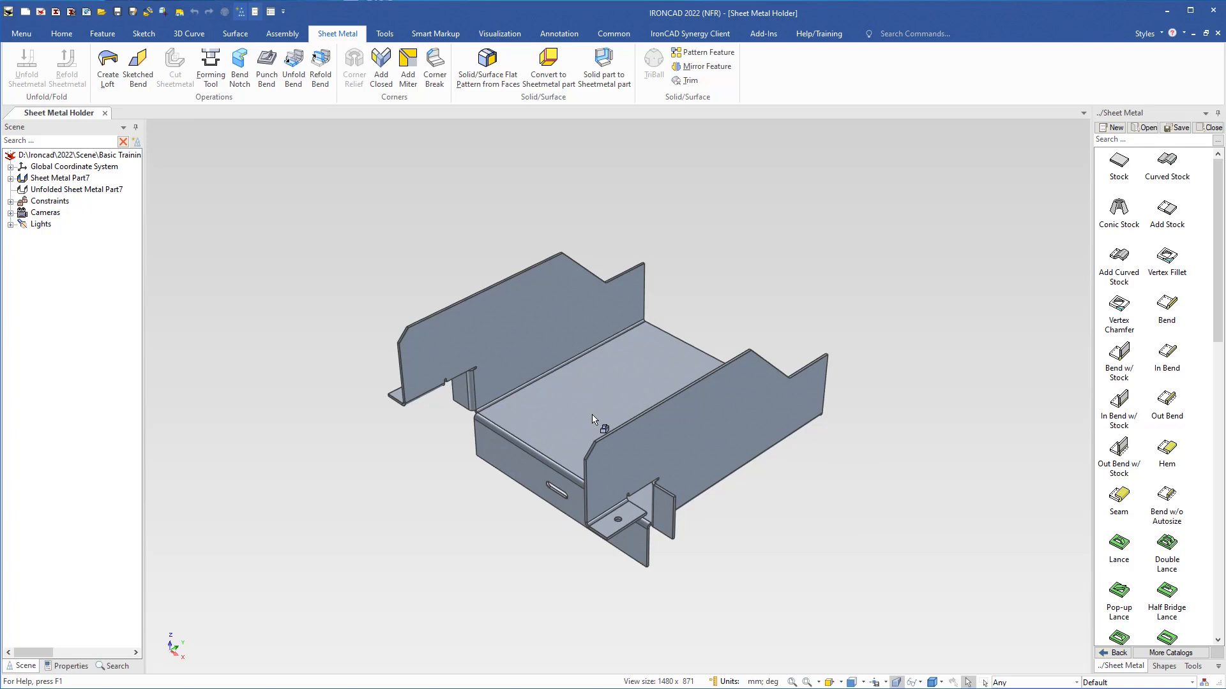
click(586, 403)
right_click(586, 403)
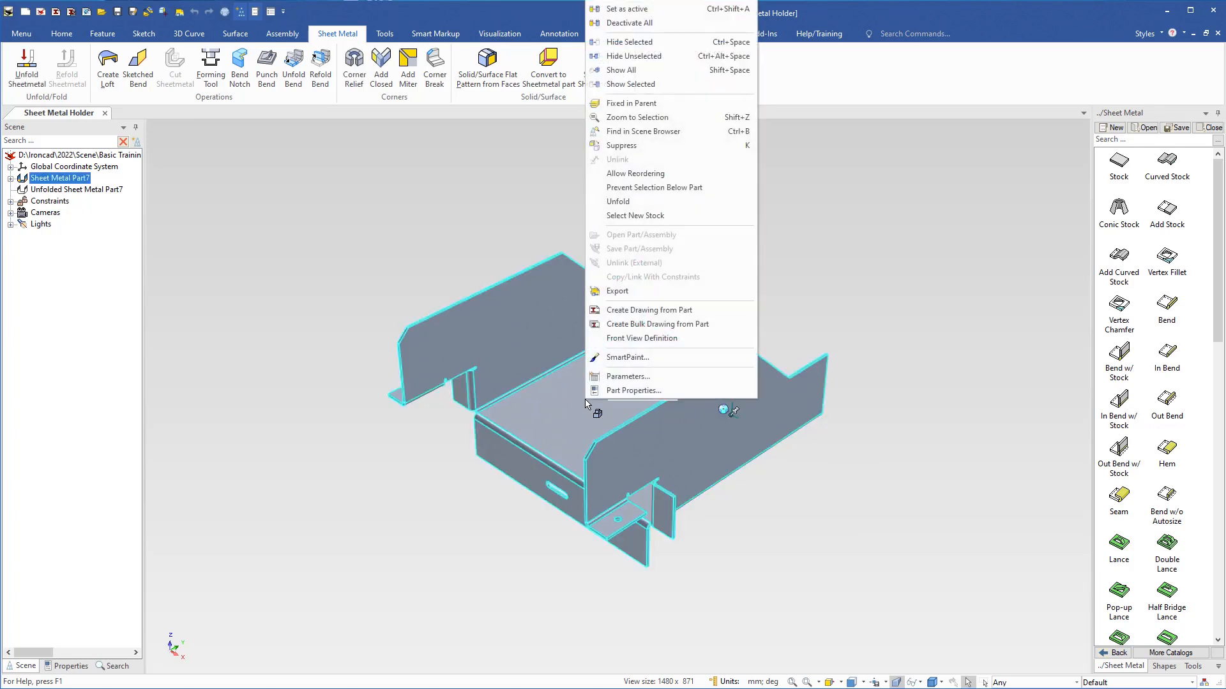
click(419, 240)
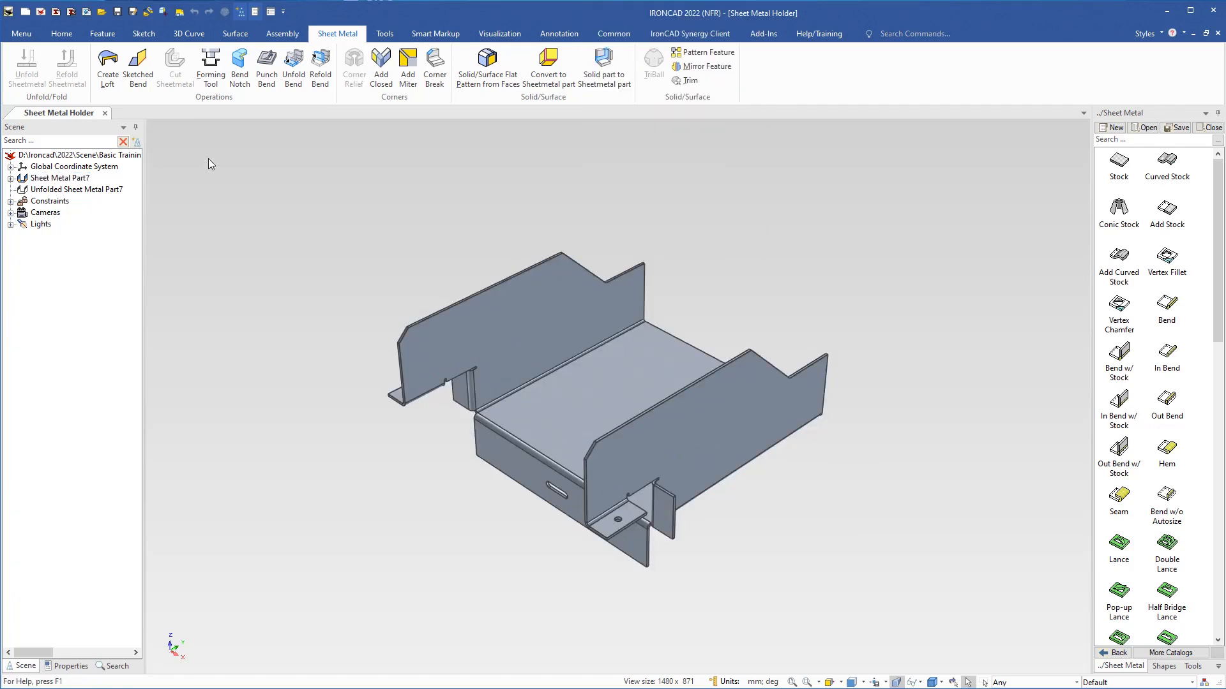
Create a new drawing from the ISO template "Scale 1-1 for DWG export"
click(61, 33)
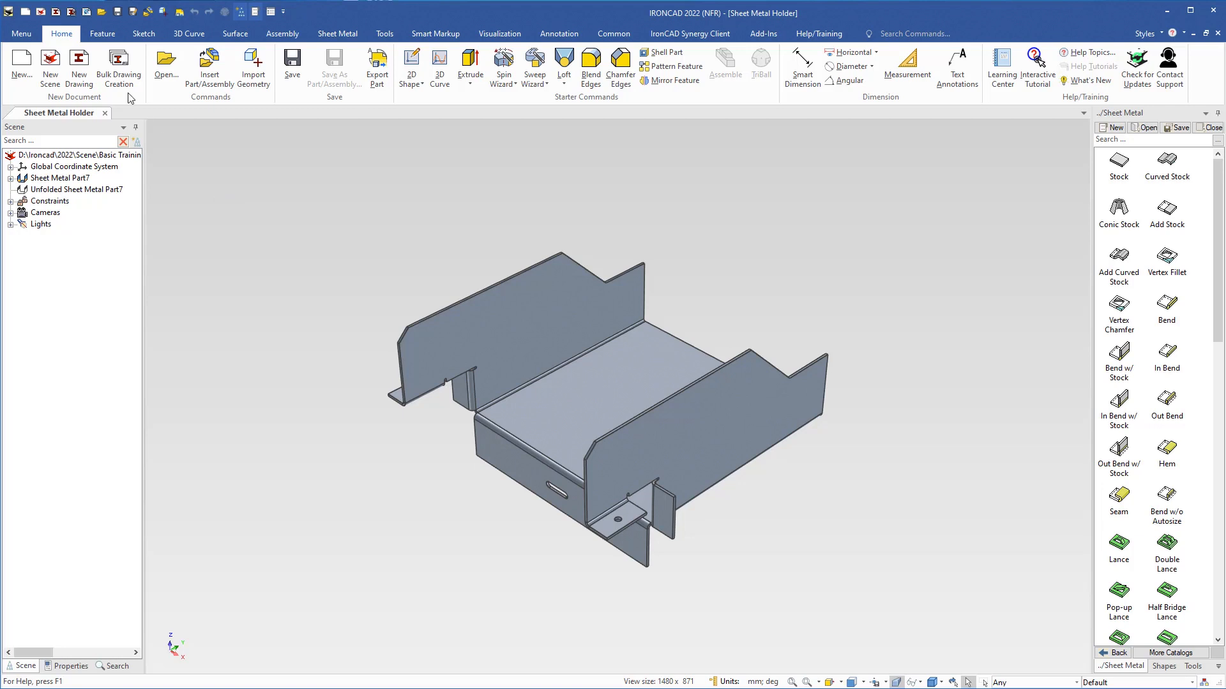
click(71, 17)
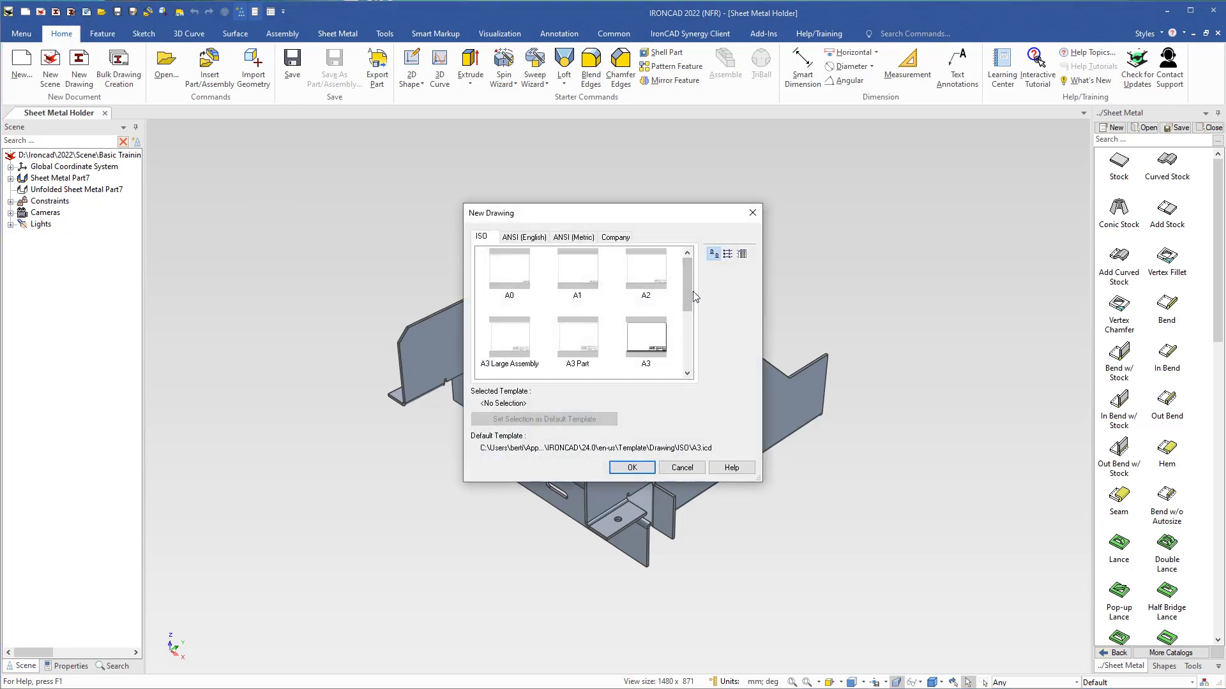
drag(688, 295, 696, 373)
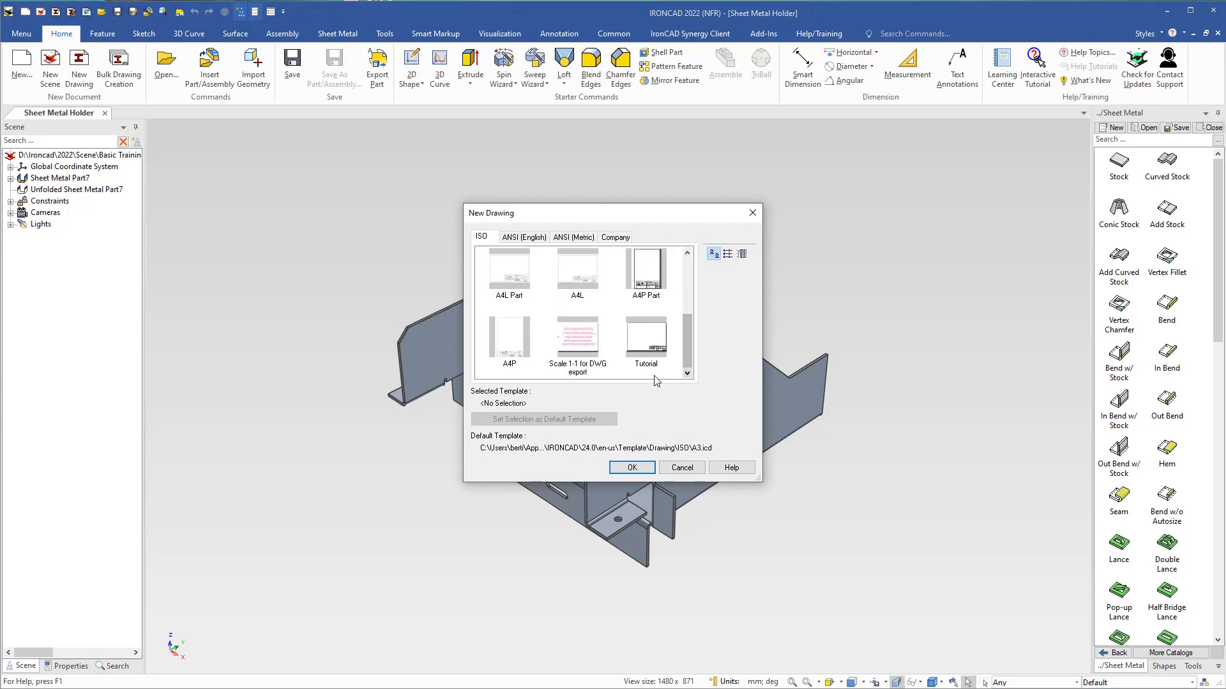
click(579, 340)
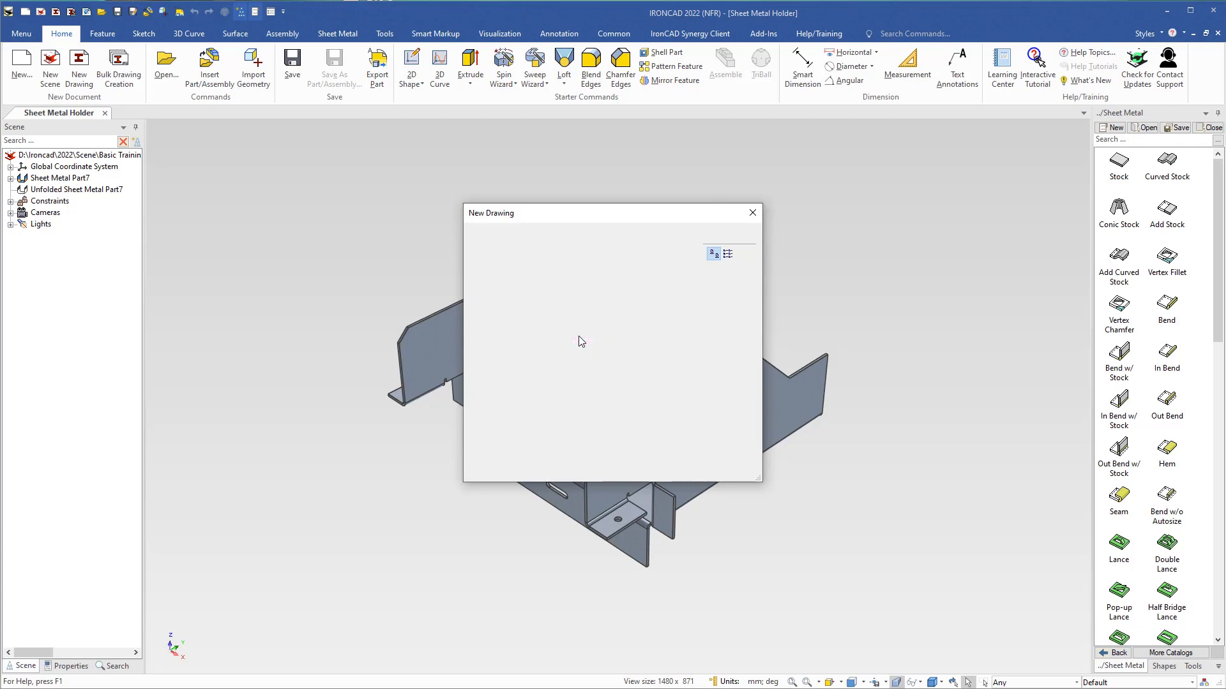
click(631, 468)
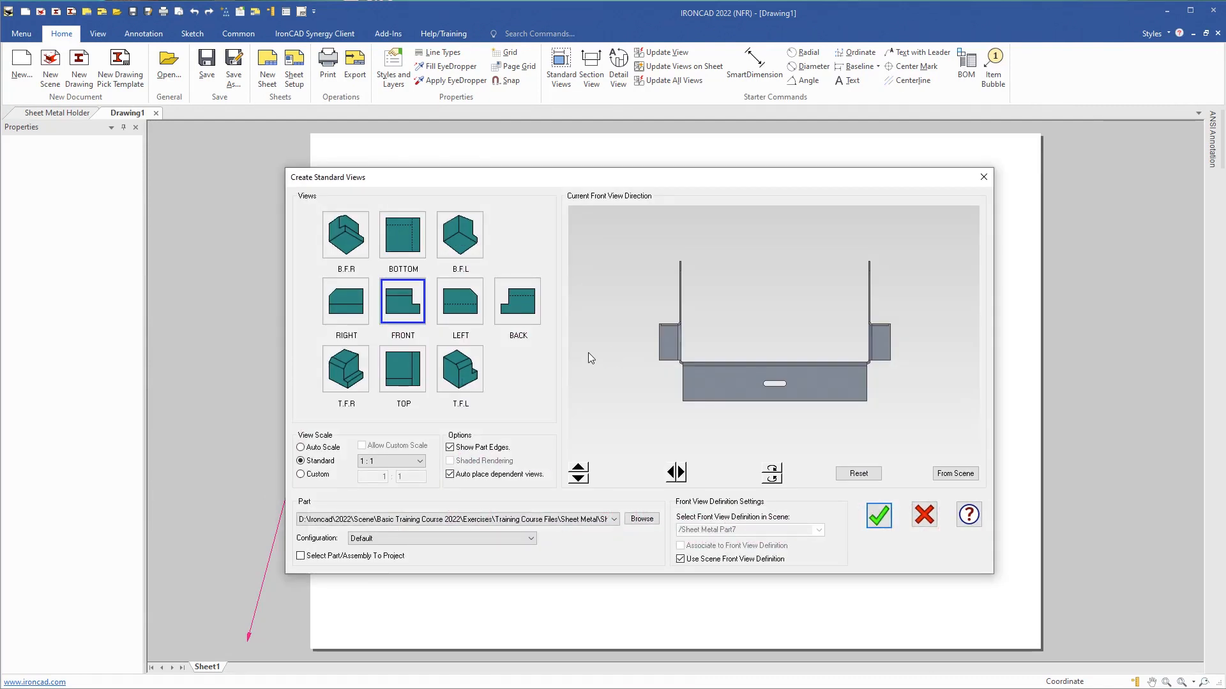
Place a front view of the Unfolded Sheet Metal Part7 configuration mid-sheet and delete the template's instruction text box
click(530, 541)
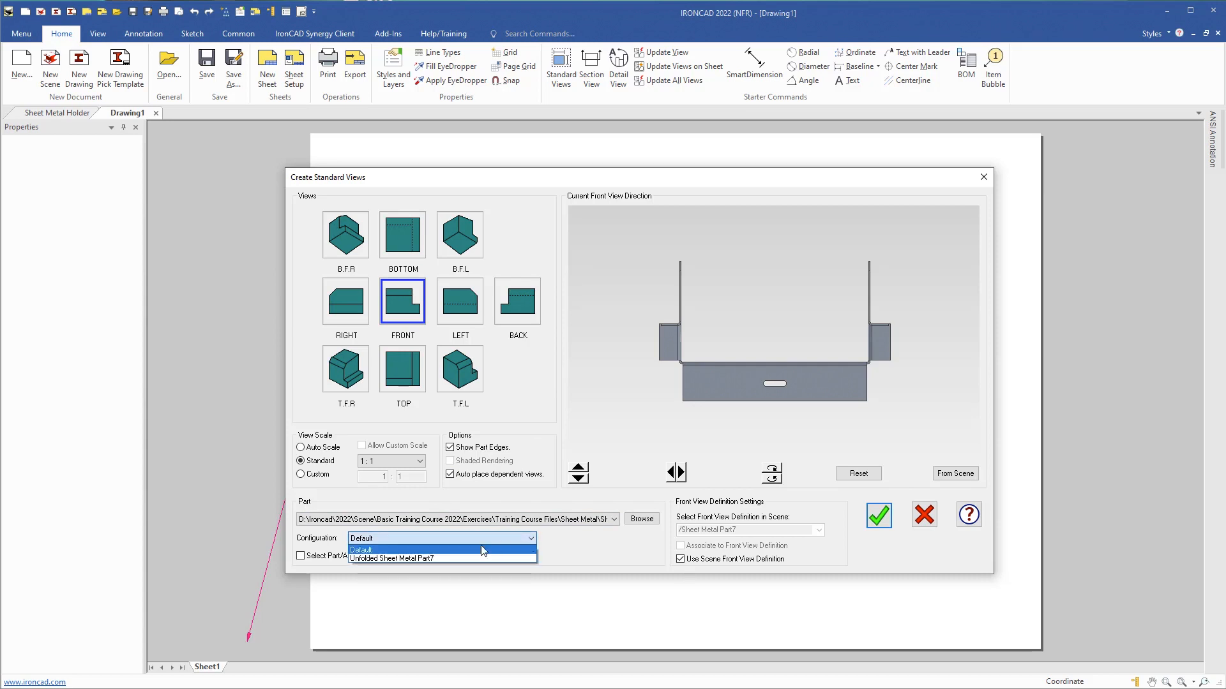
click(394, 559)
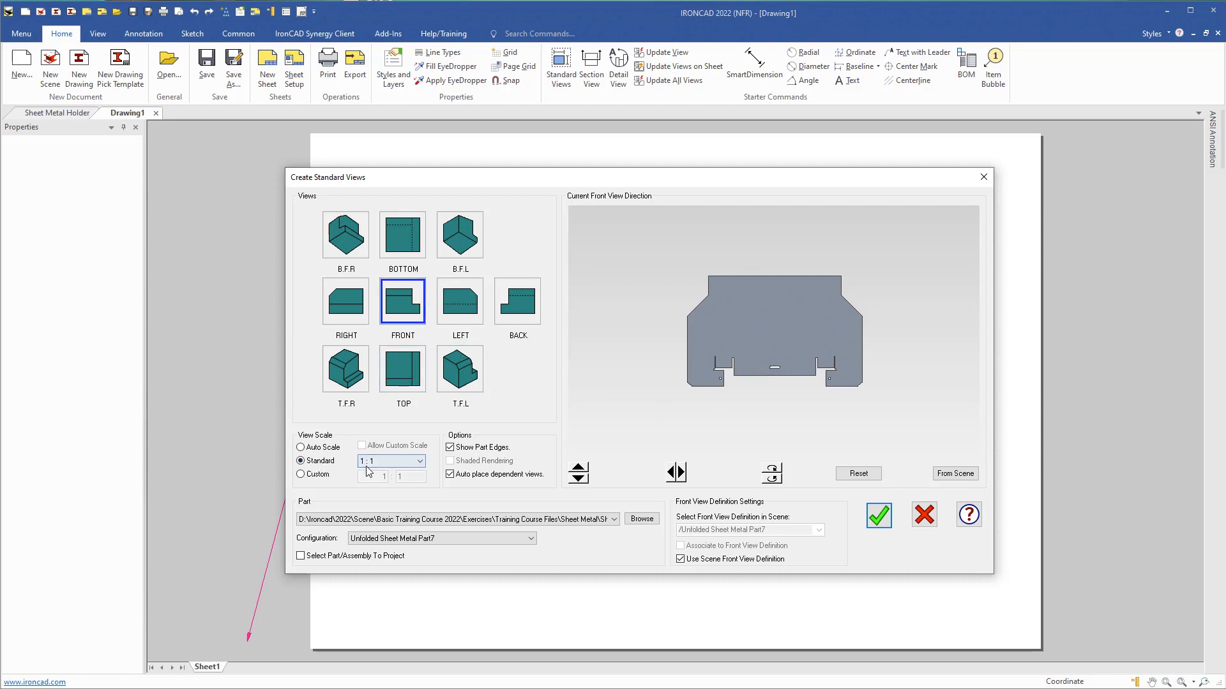
click(879, 516)
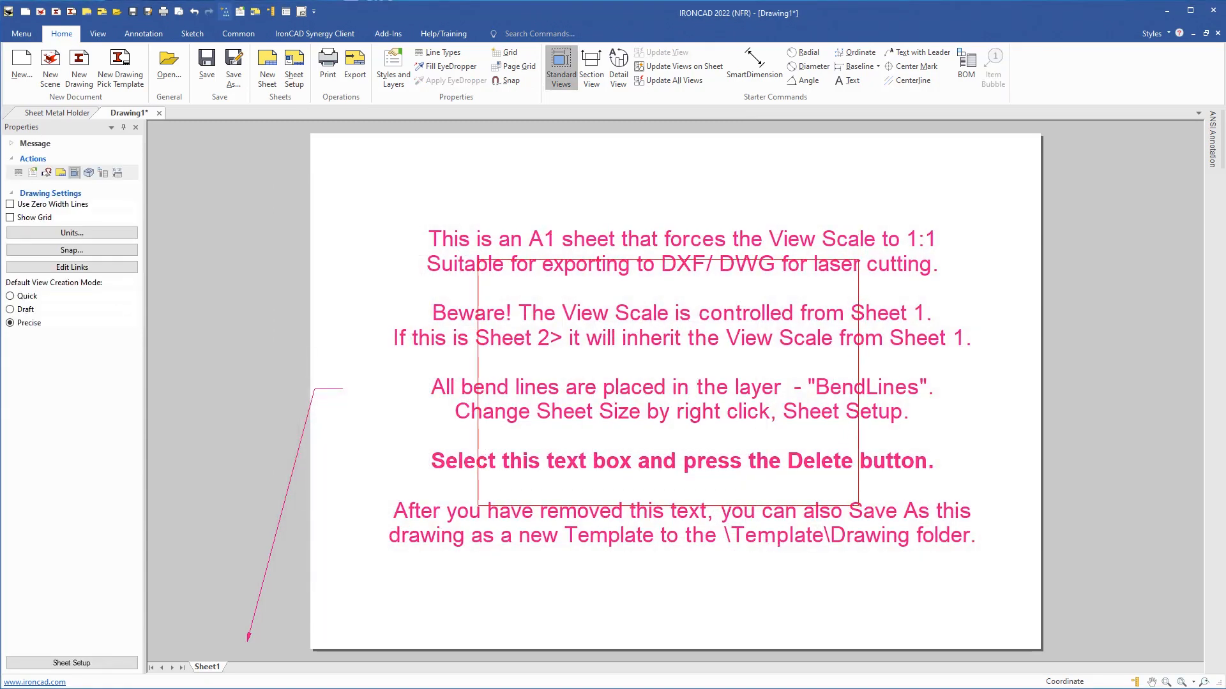
click(668, 383)
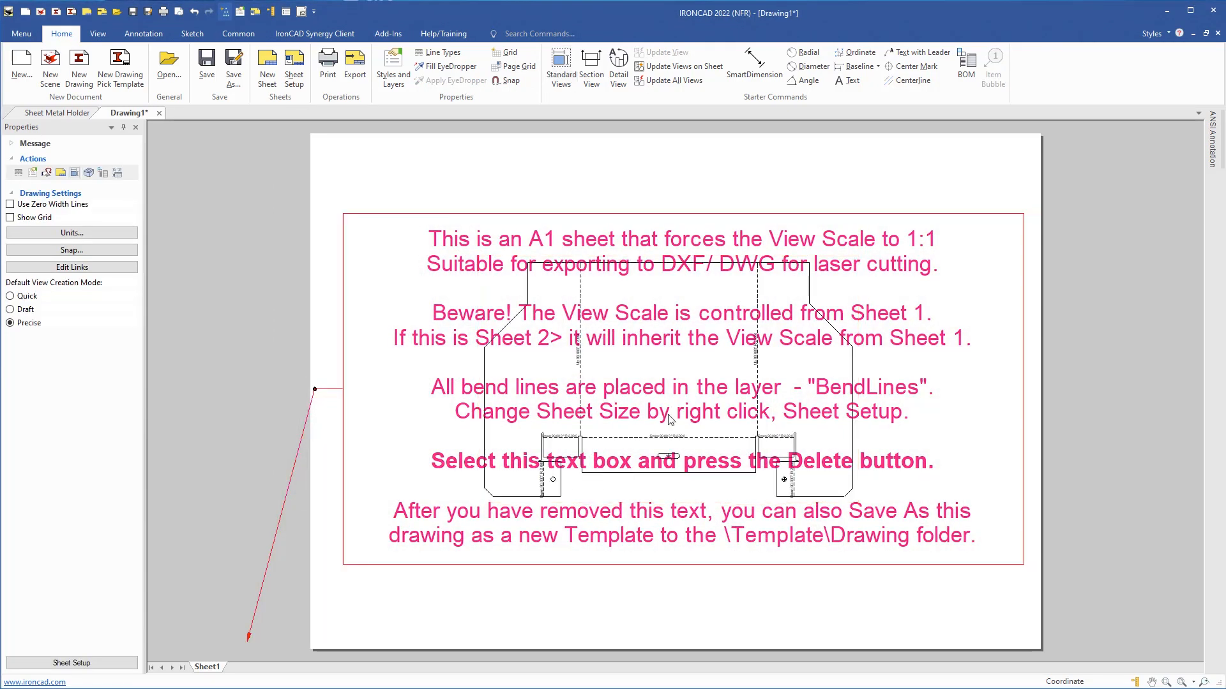
click(434, 265)
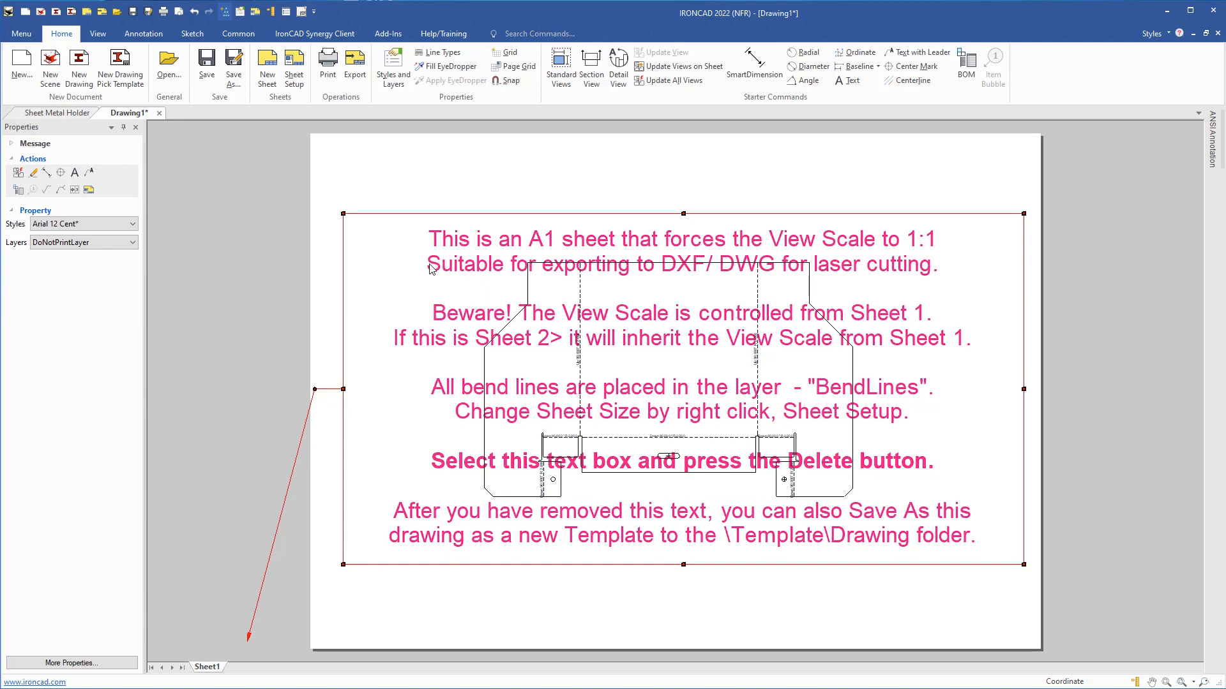
key(Delete)
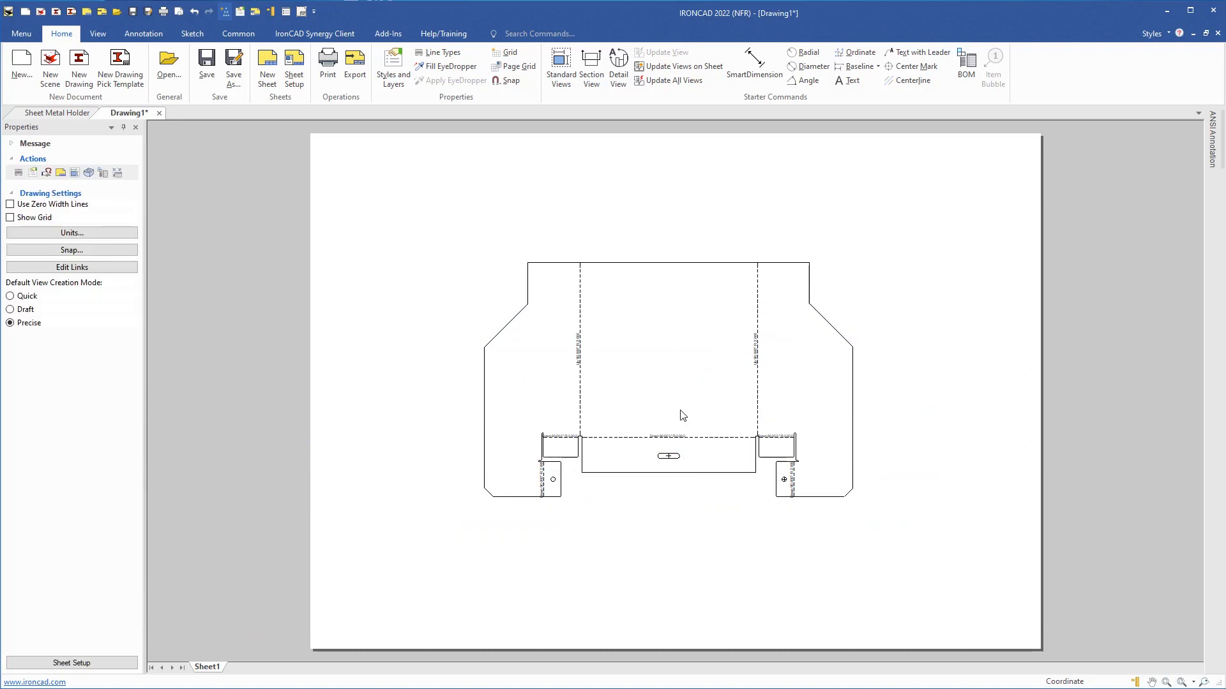
Check the layers assigned to the central bend callout, its bend line and the slot's center mark
scroll(682, 416, up, 5)
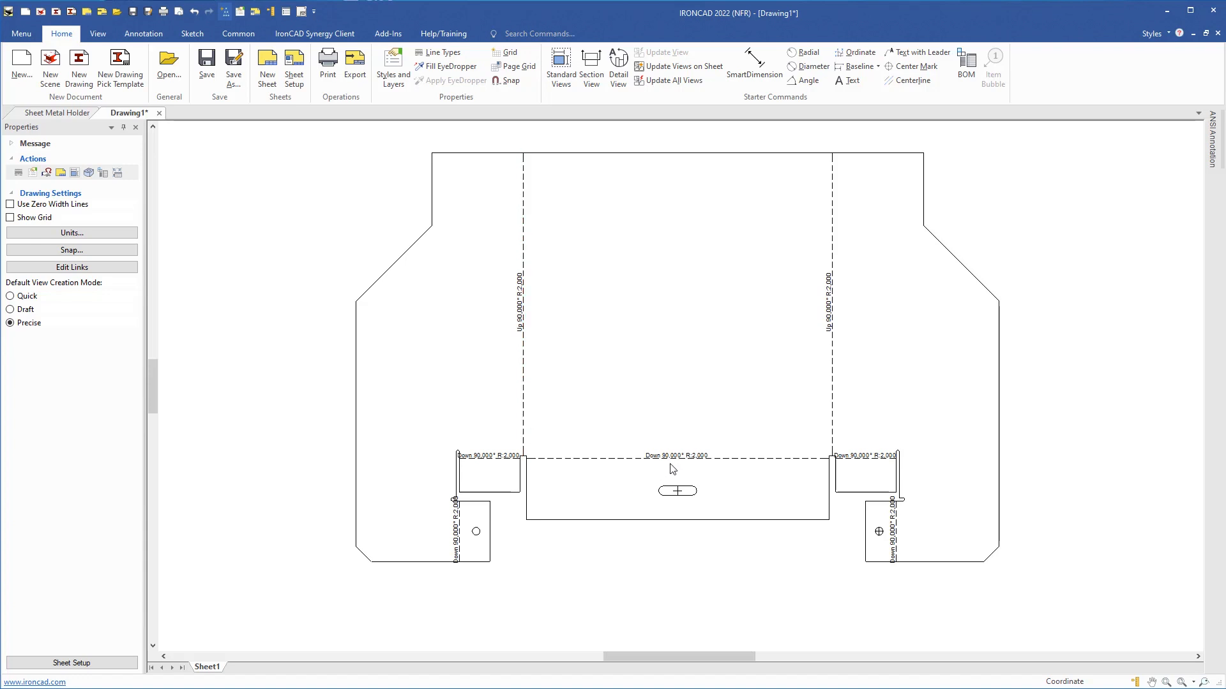
scroll(672, 468, up, 1)
scroll(672, 468, up, 3)
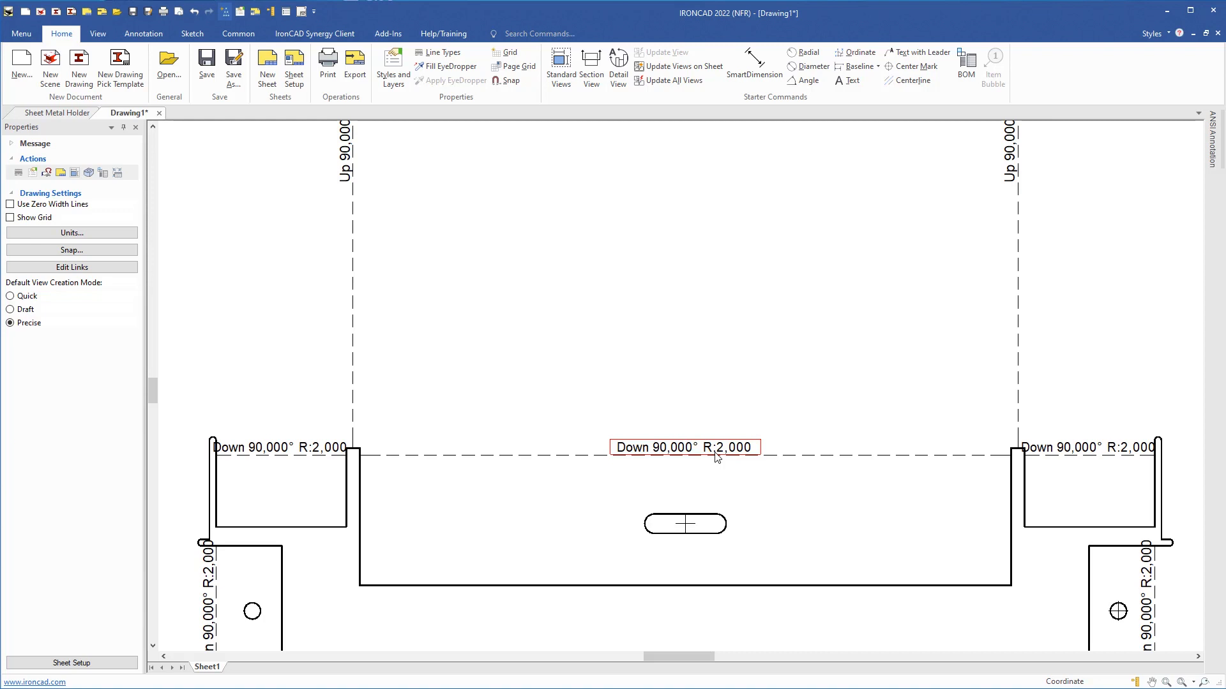
click(659, 450)
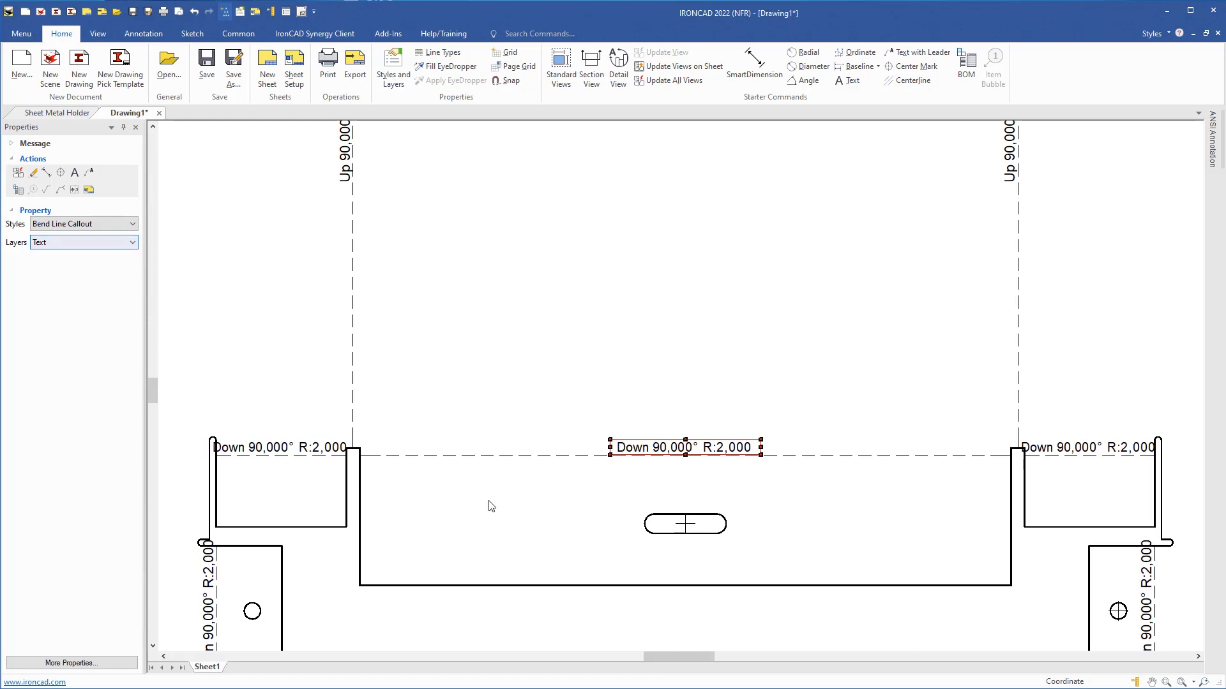
click(485, 457)
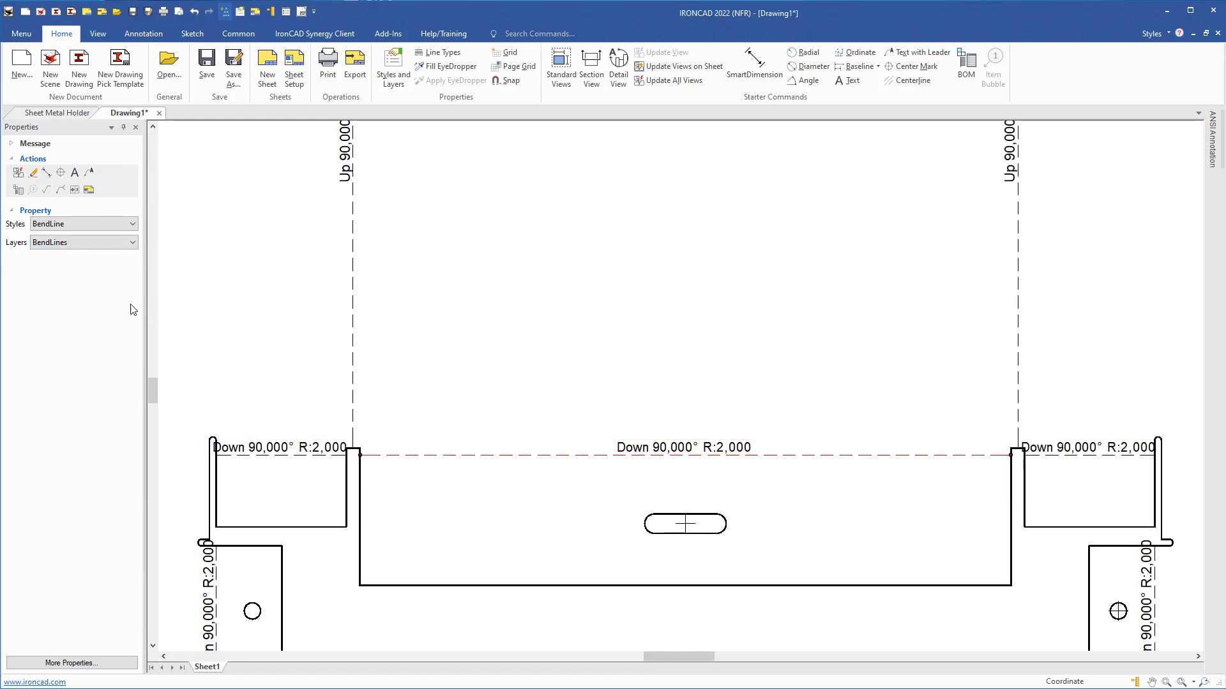
click(687, 531)
scroll(542, 415, down, 3)
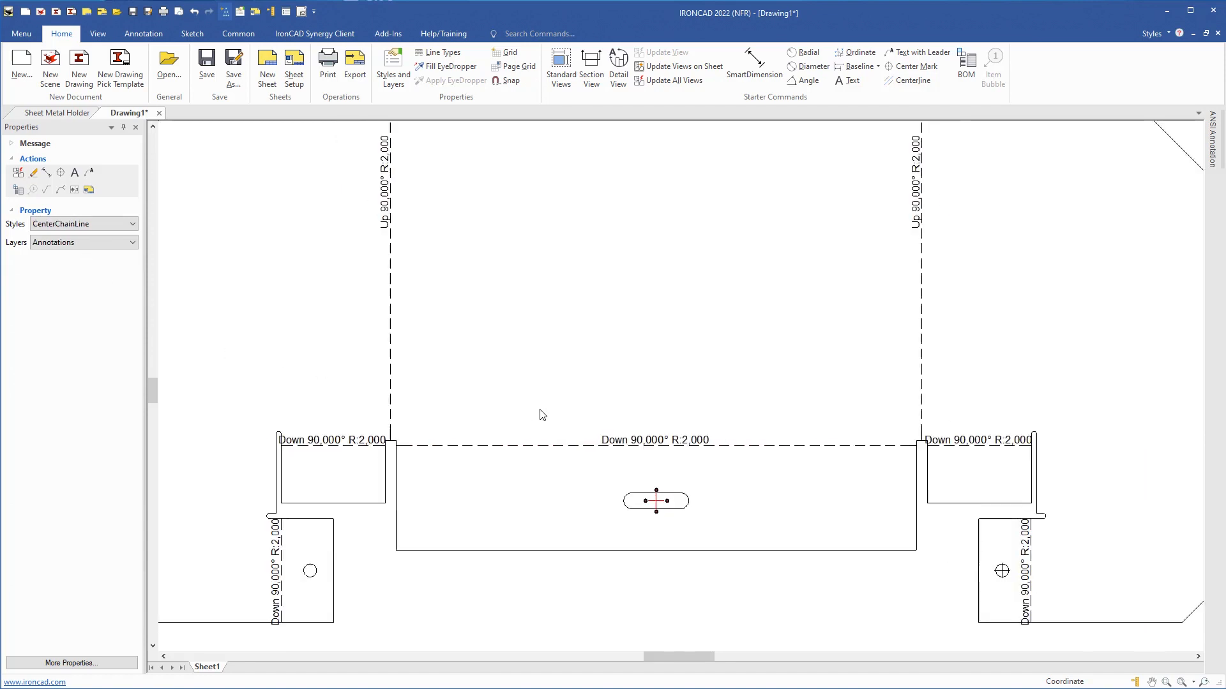
Turn off display and printing of the Text layer in the drawing's styles and layers settings
click(393, 70)
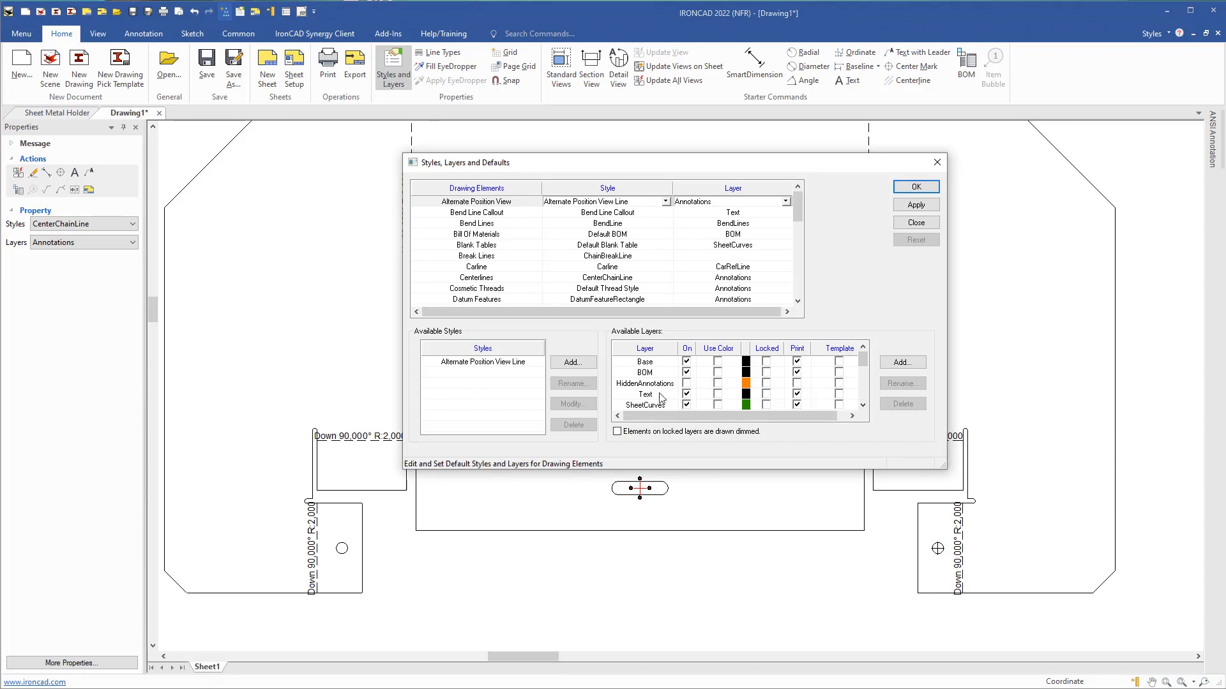
click(687, 394)
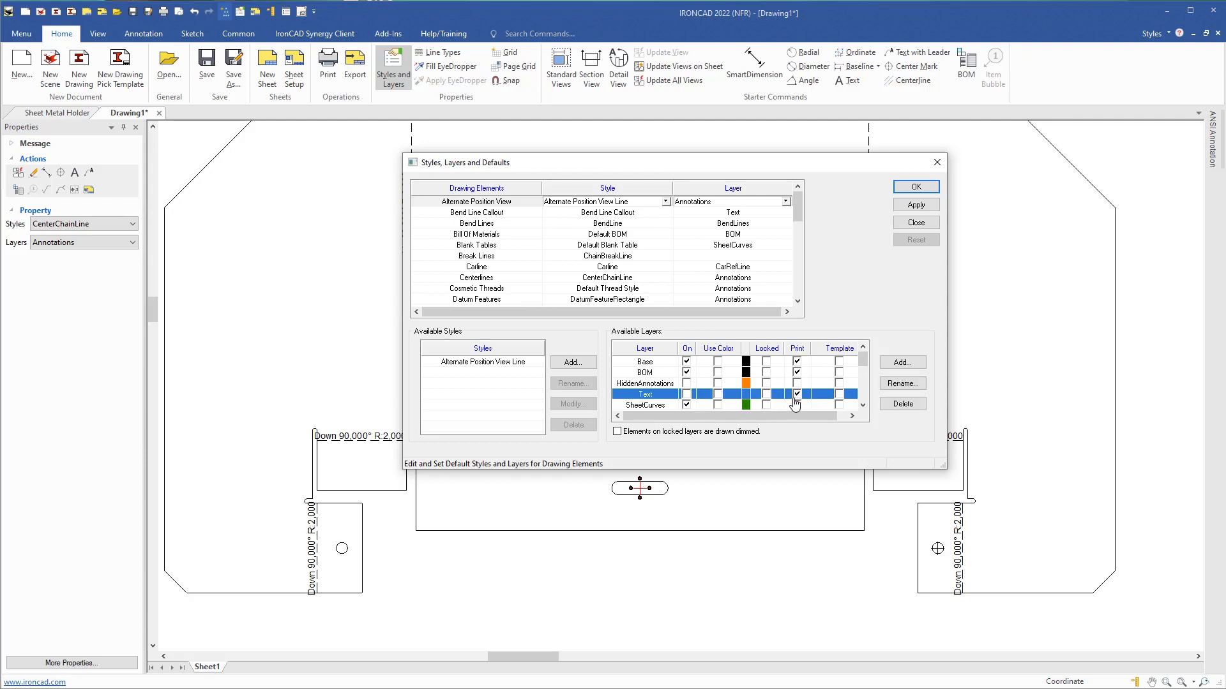
click(796, 394)
Turn off display and printing of the Annotations layer
click(863, 406)
click(863, 406)
click(862, 406)
click(862, 406)
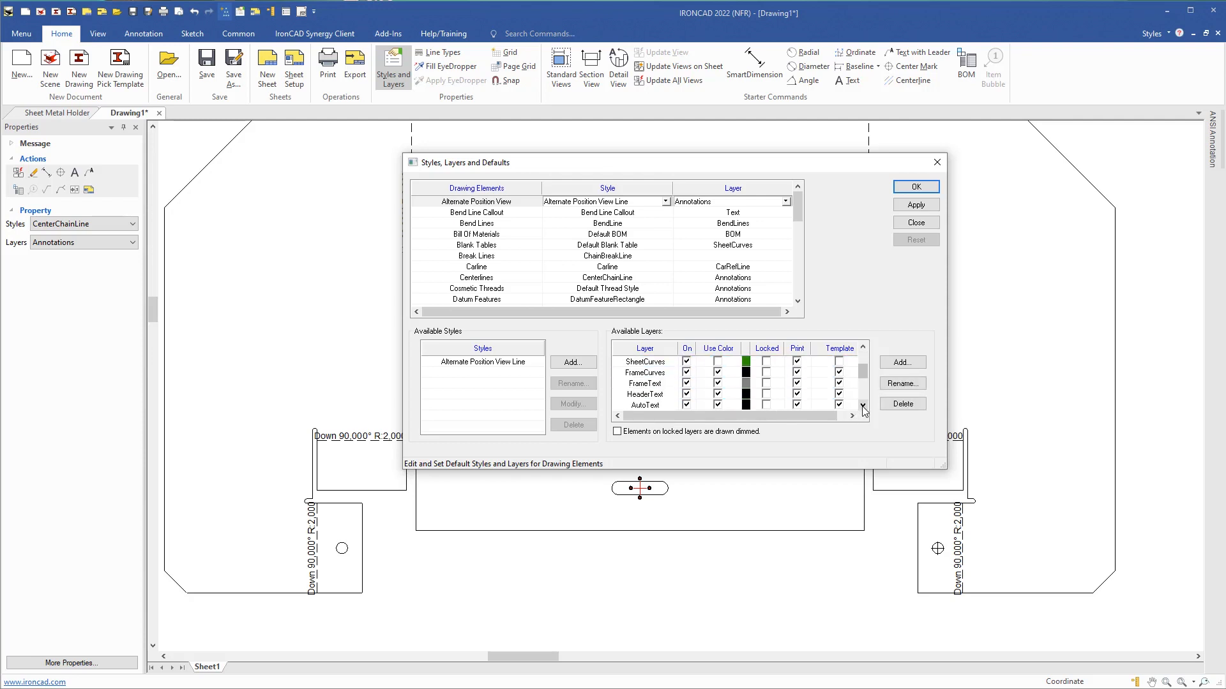
click(863, 406)
click(863, 406)
click(687, 393)
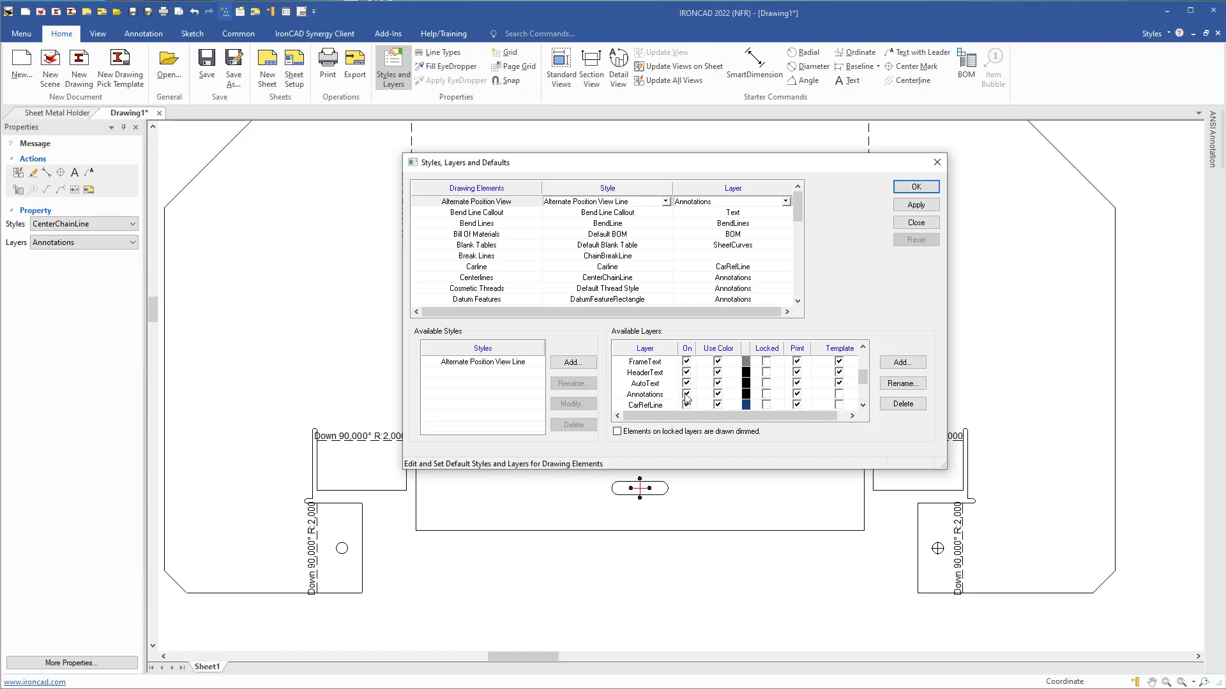
click(798, 395)
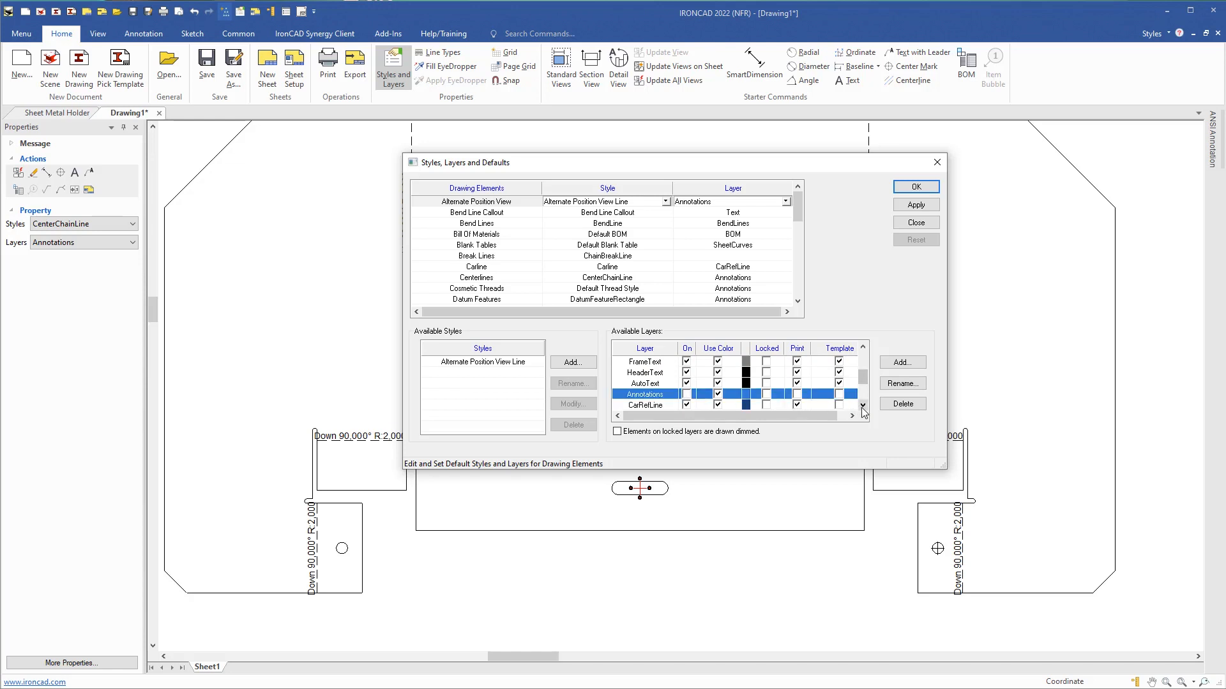
Turn off display and printing of the BendLines layer and accept the layer settings
click(862, 407)
click(861, 407)
click(862, 407)
click(862, 407)
click(862, 407)
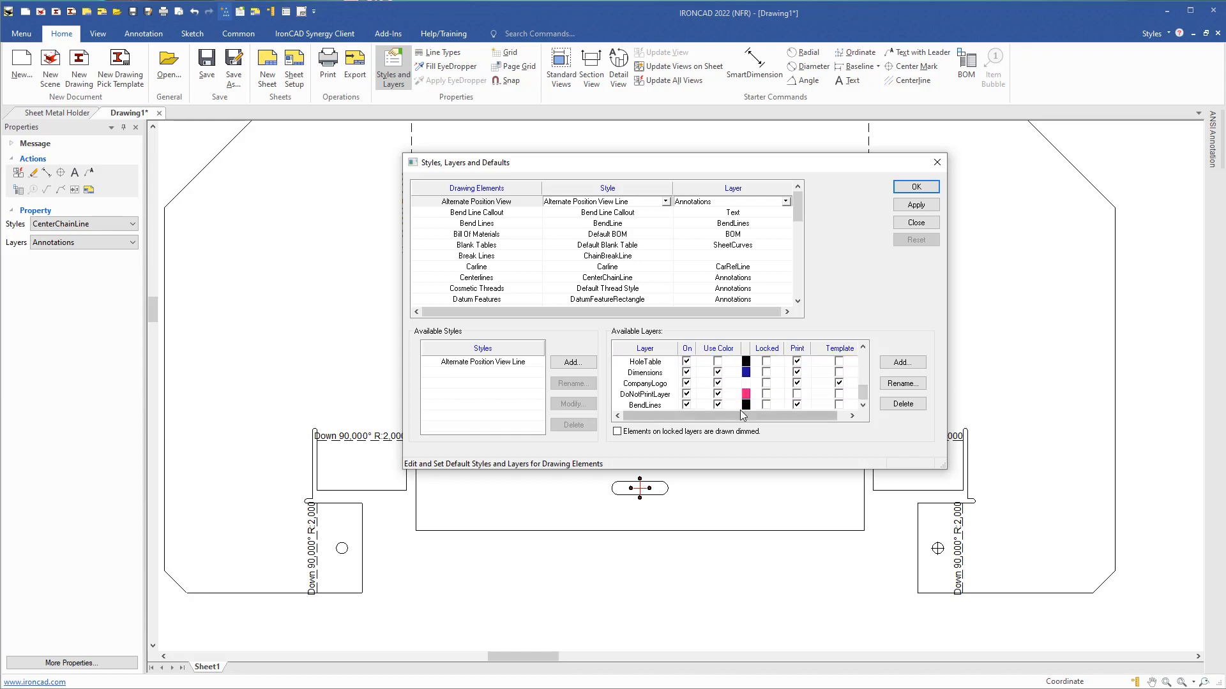
click(686, 405)
click(797, 405)
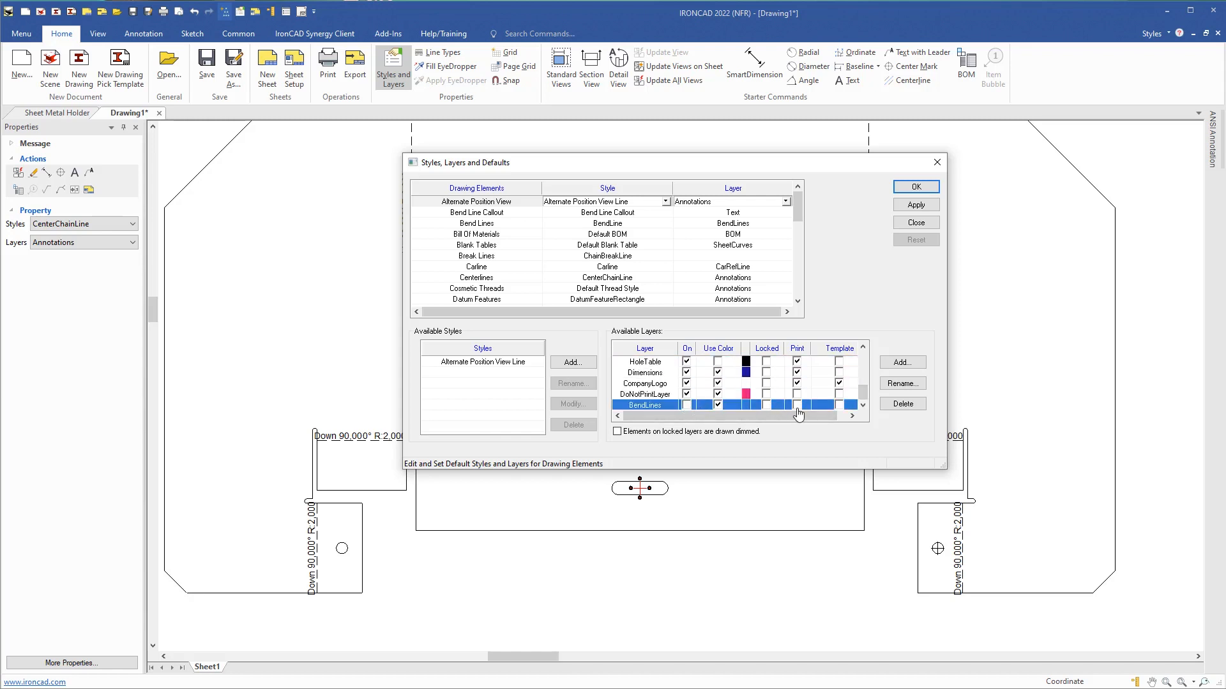
click(916, 186)
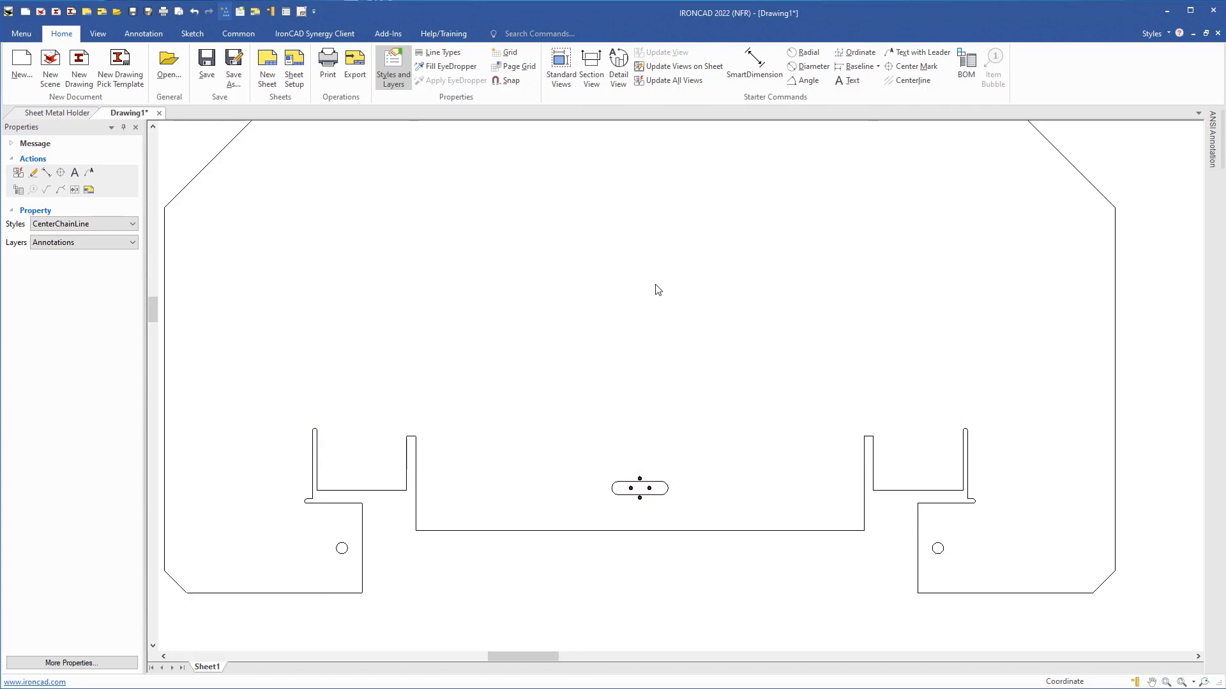
Export the selected flat pattern view to the Sheet Metal folder as an AutoCAD DXF file named Holder
click(641, 567)
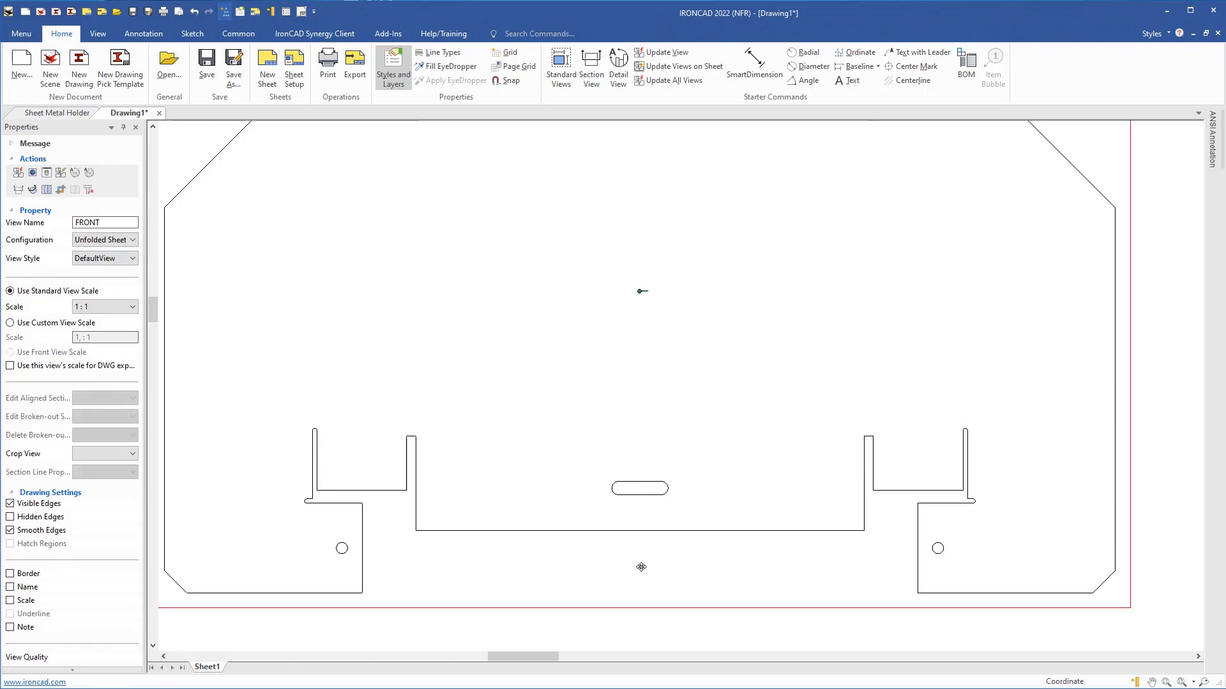
scroll(602, 408, down, 3)
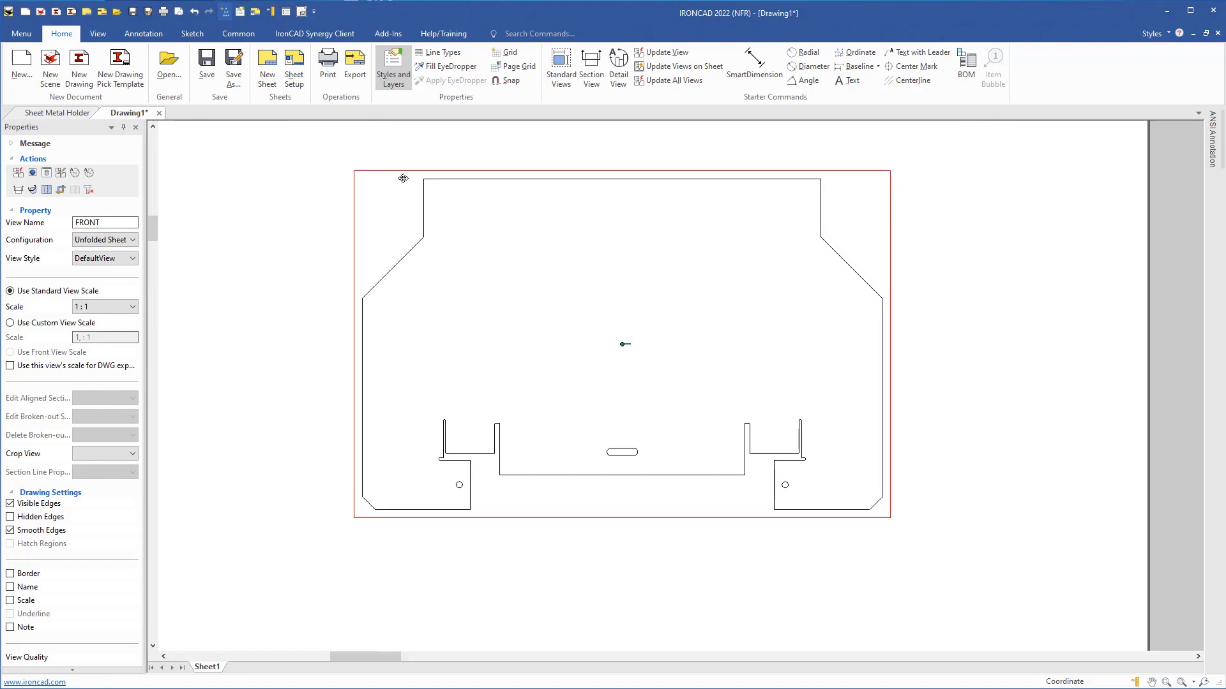
click(355, 70)
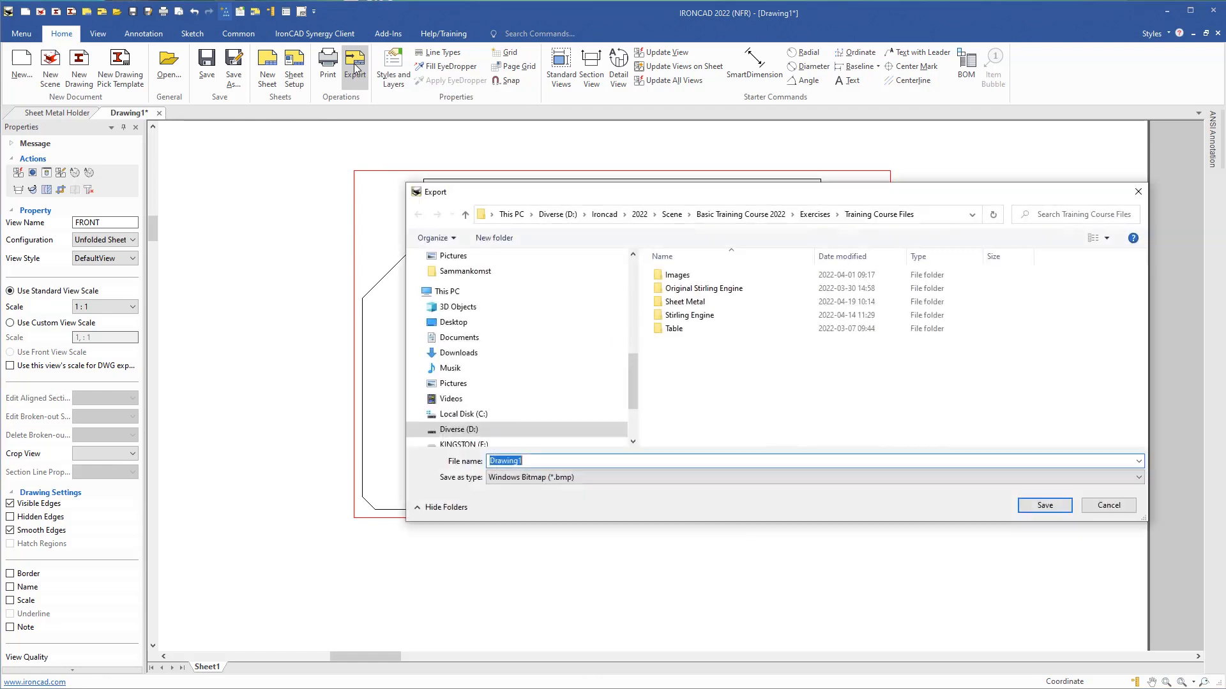
double_click(665, 304)
double_click(531, 460)
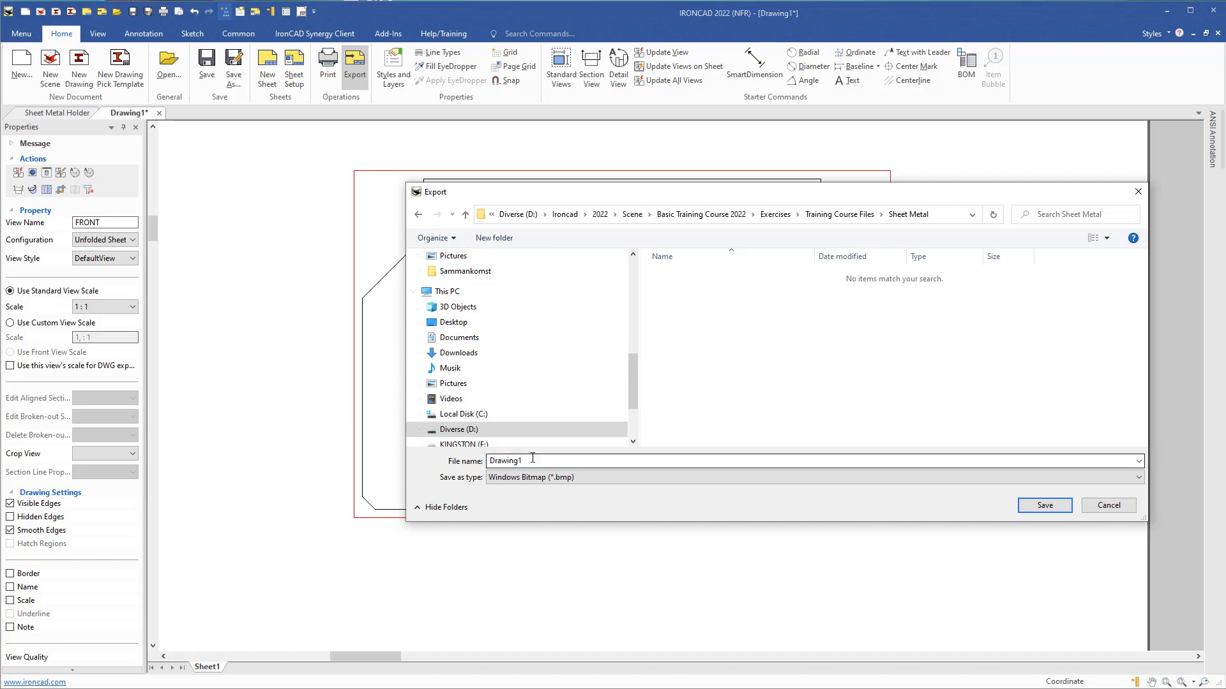
text(Holder)
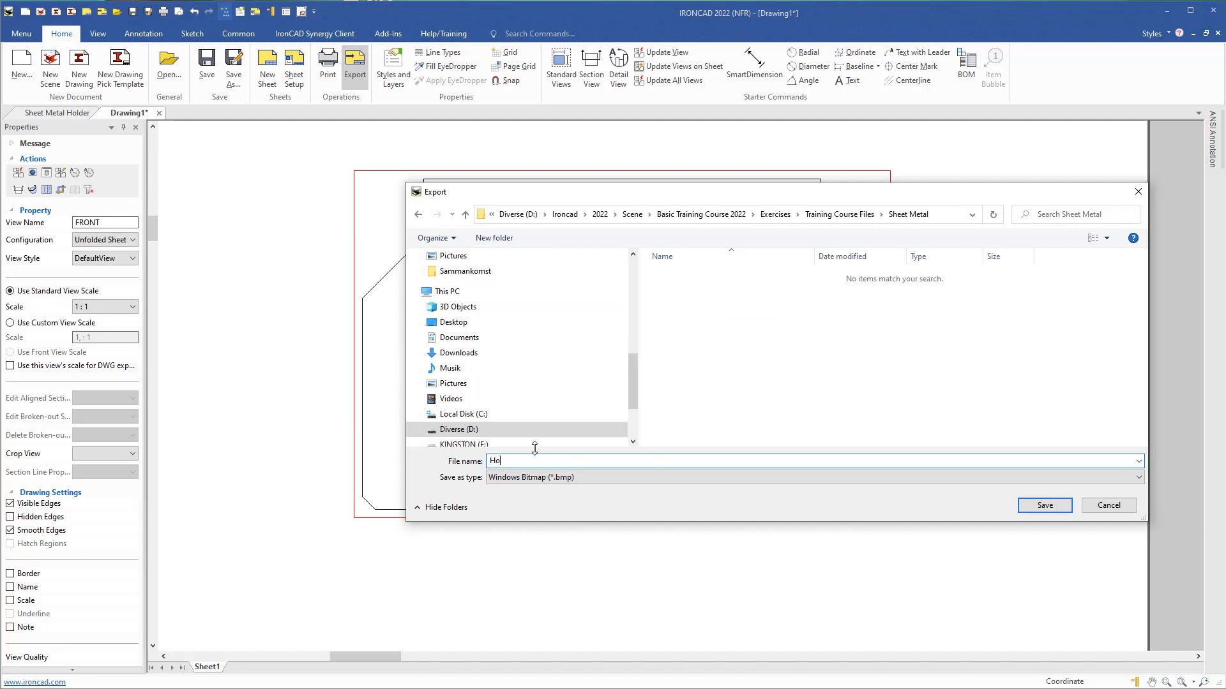
click(511, 478)
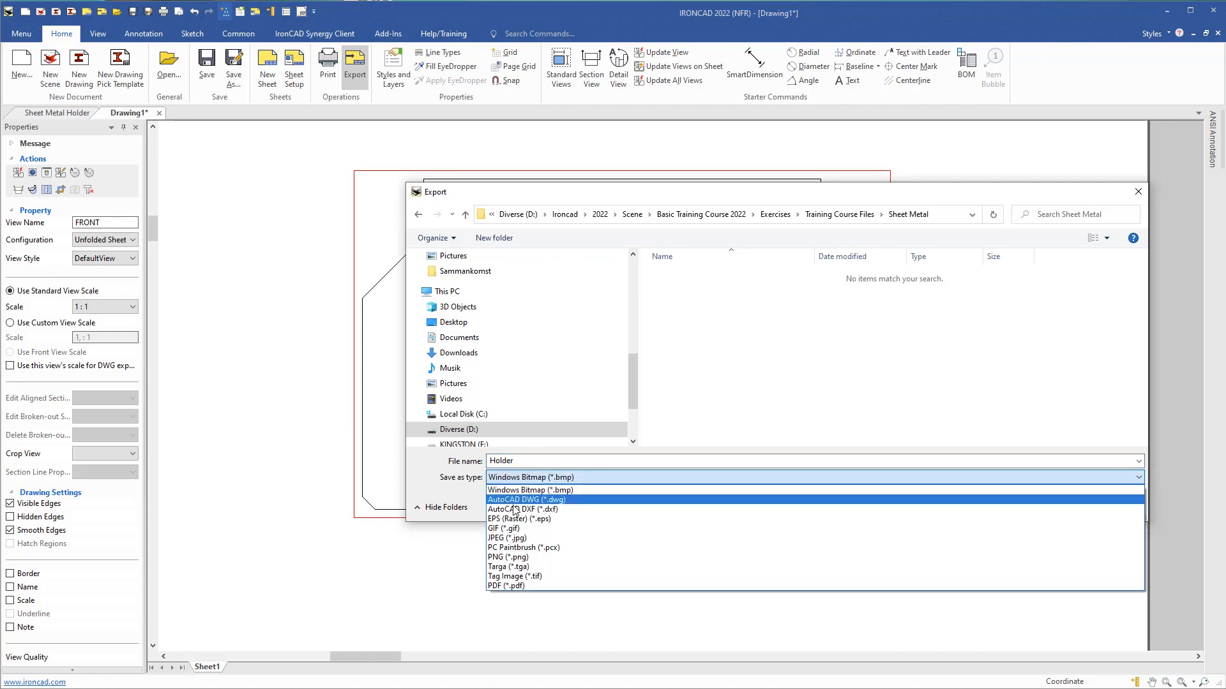
click(515, 509)
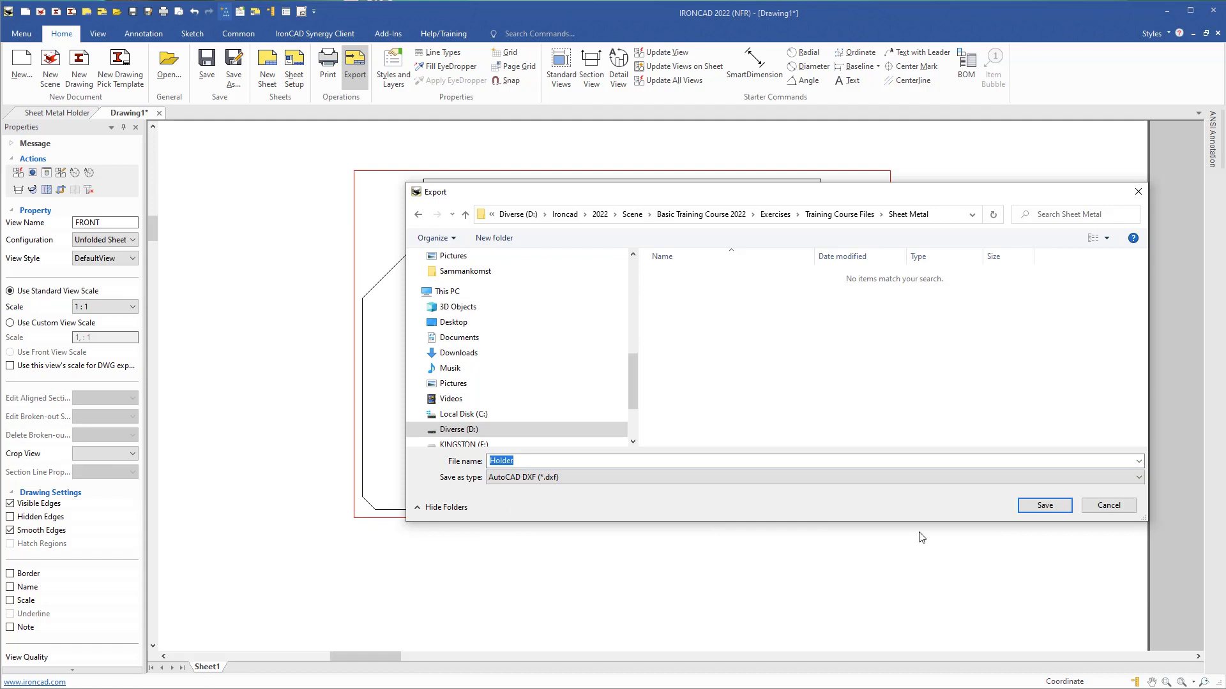
click(1042, 504)
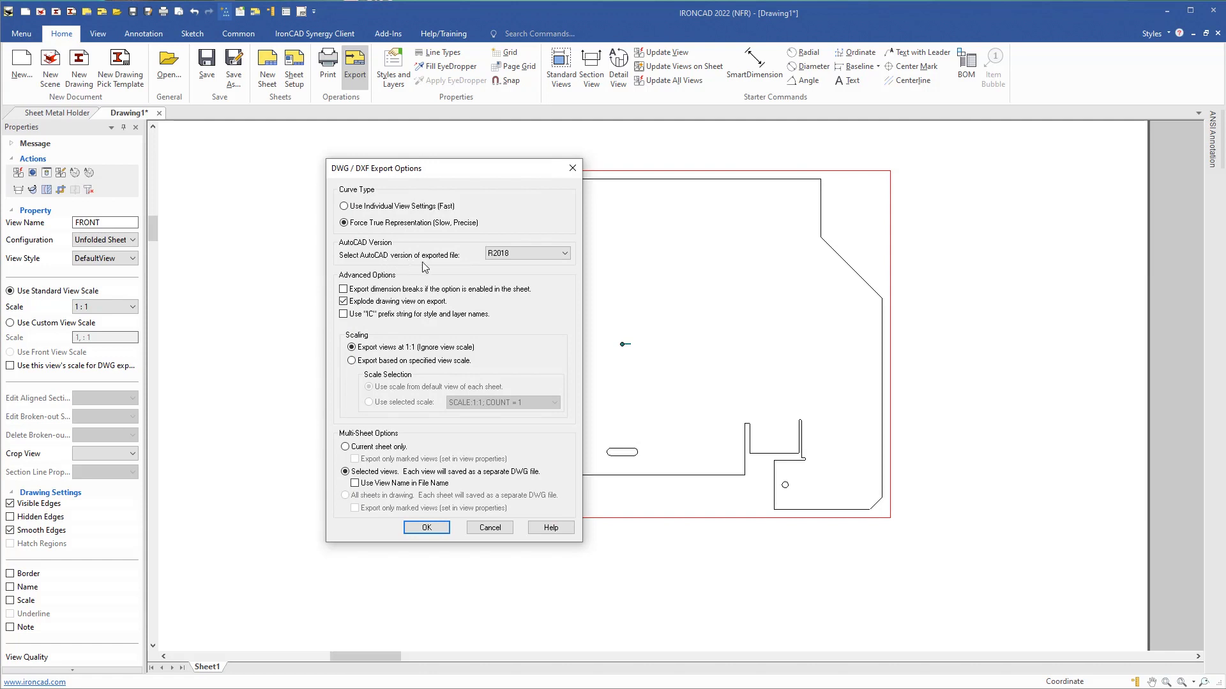
Keep AutoCAD version R2018 in the DXF export options, run the export and dismiss the results report
click(517, 255)
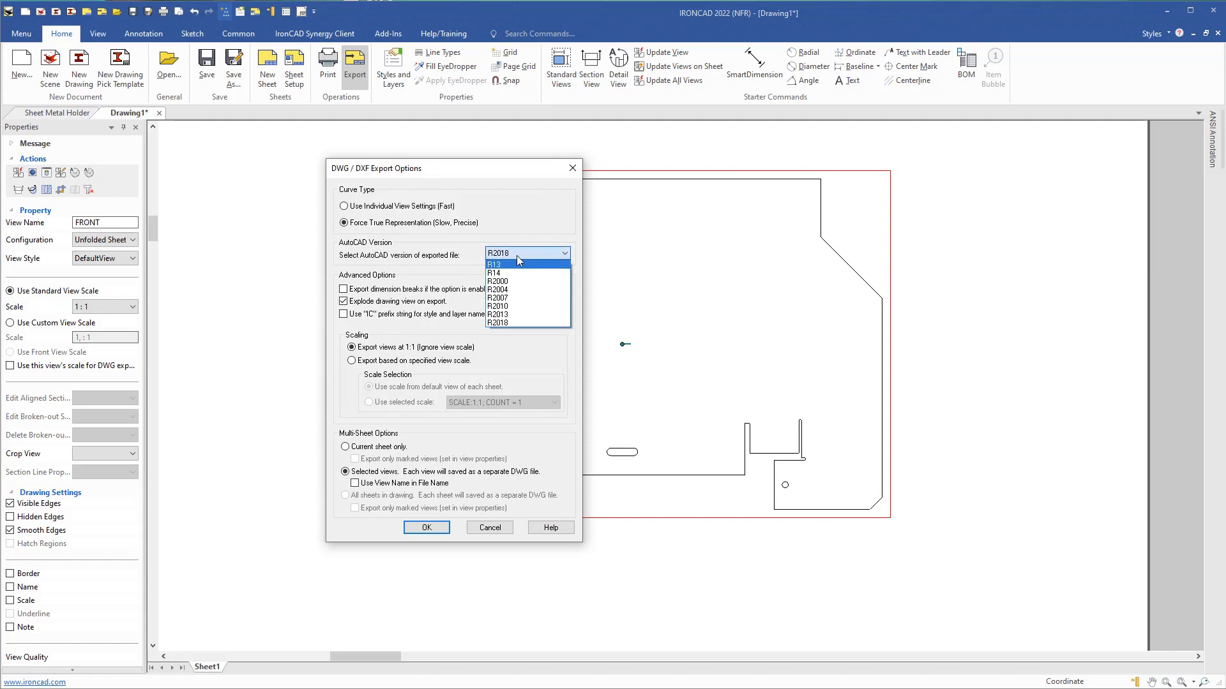
click(517, 255)
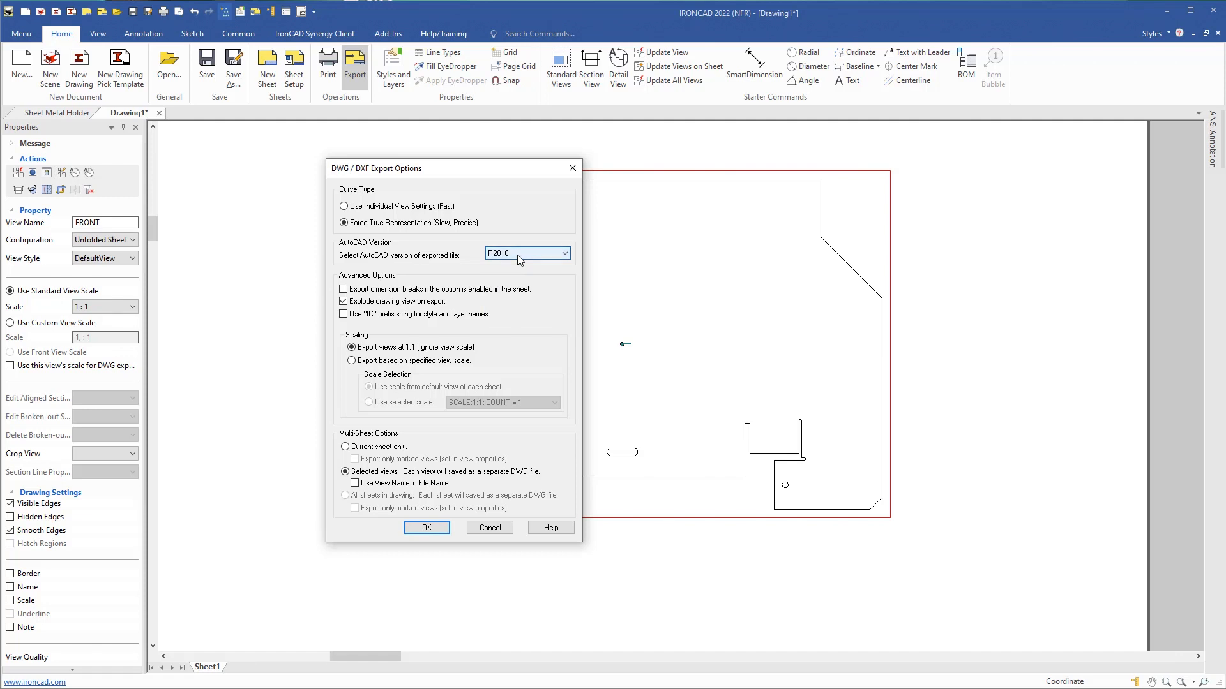
click(426, 528)
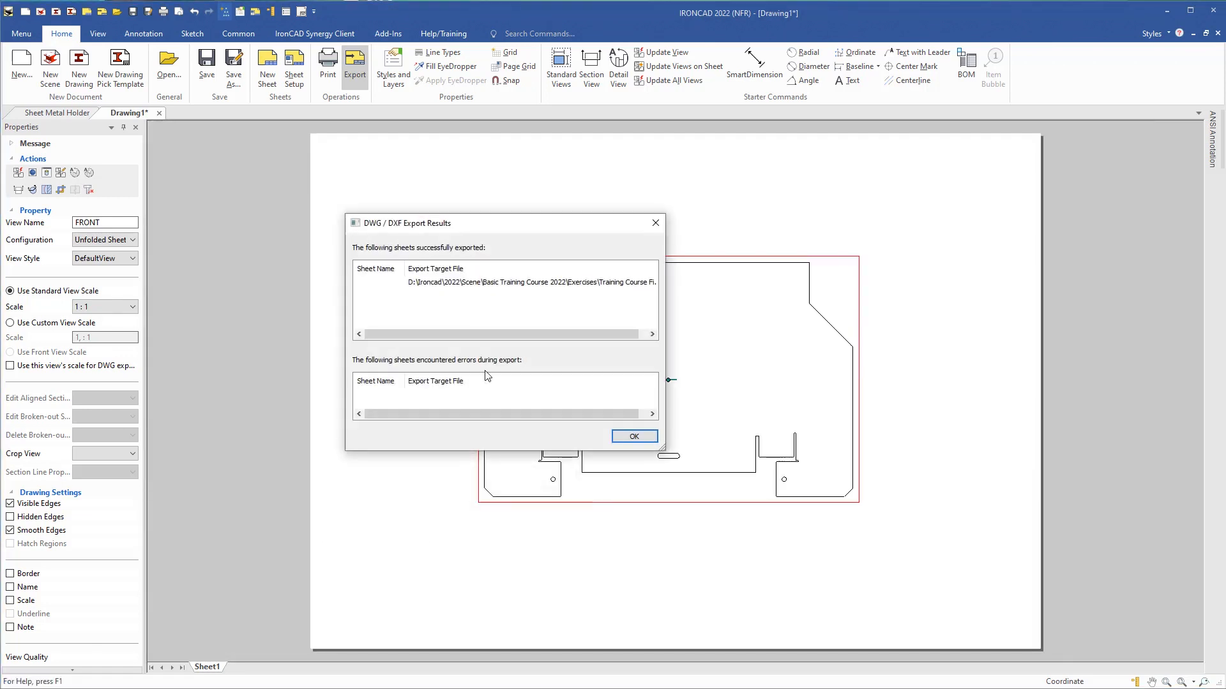
click(635, 438)
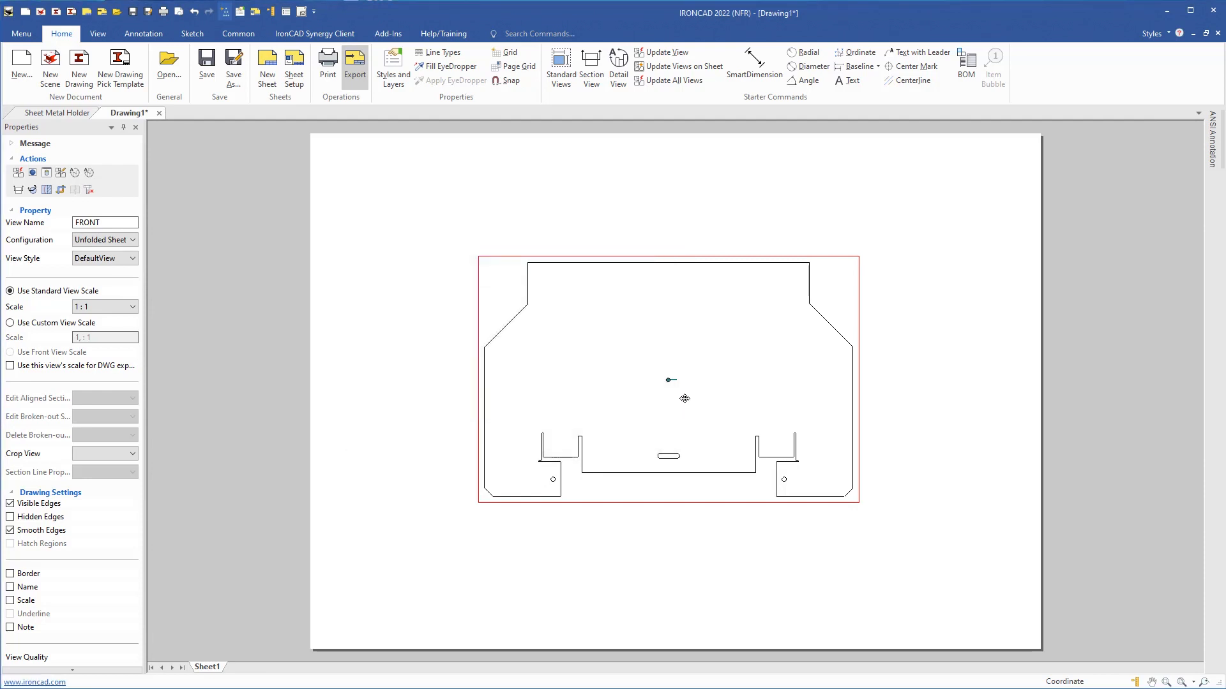